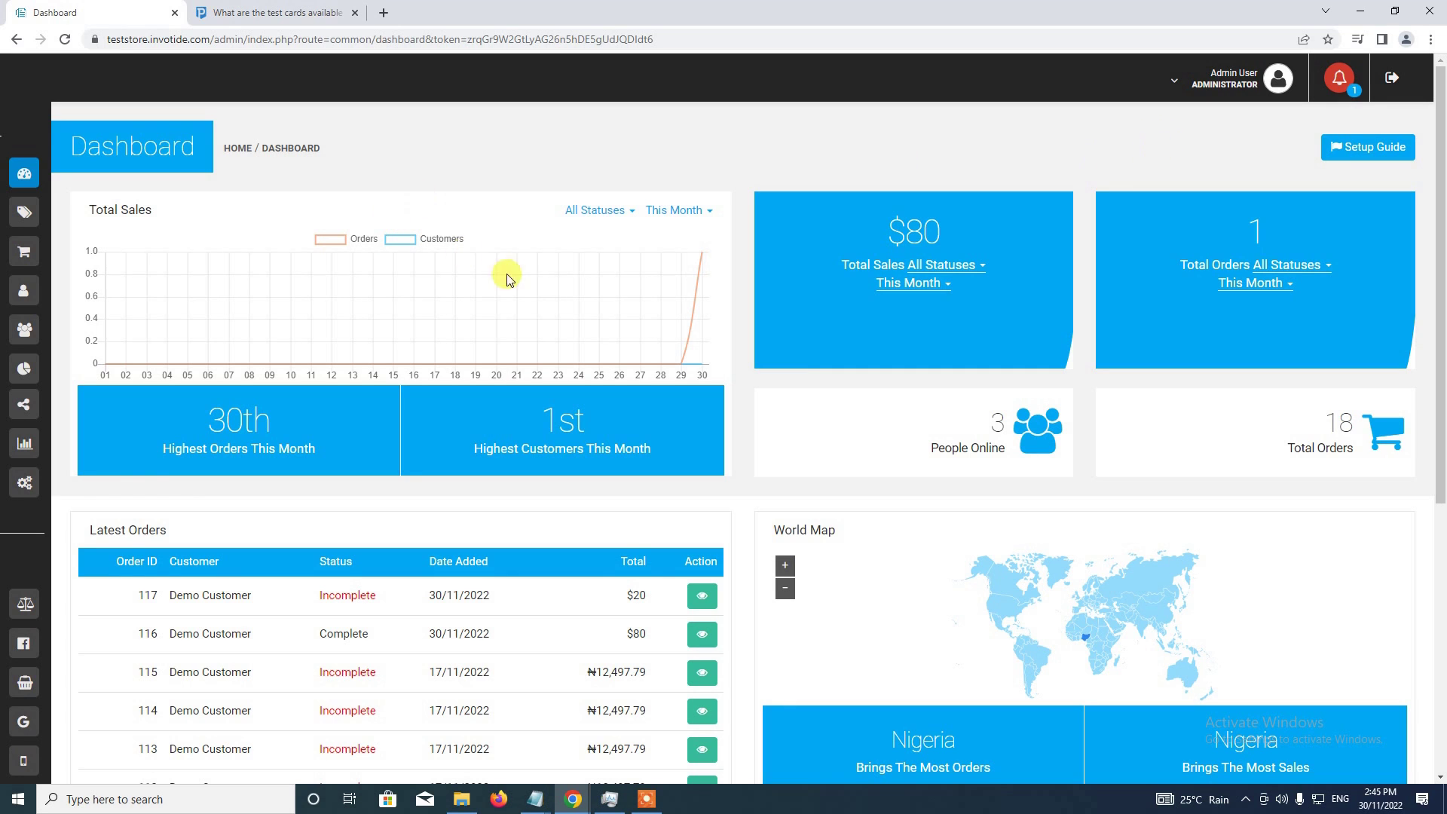
Step: Open the admin Settings page from Store Management in the left sidebar
mouse_move(3, 122)
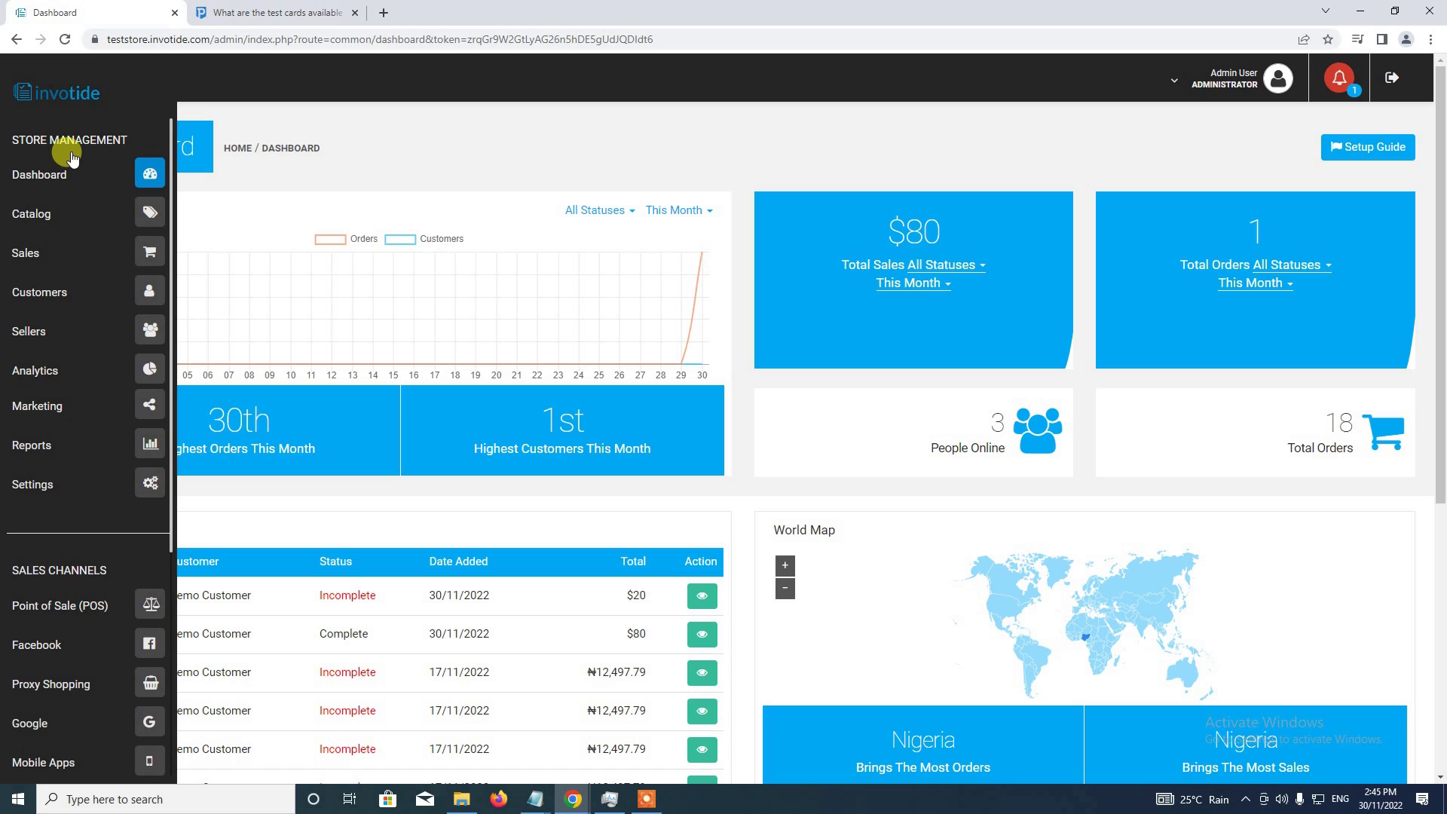
left_click(151, 486)
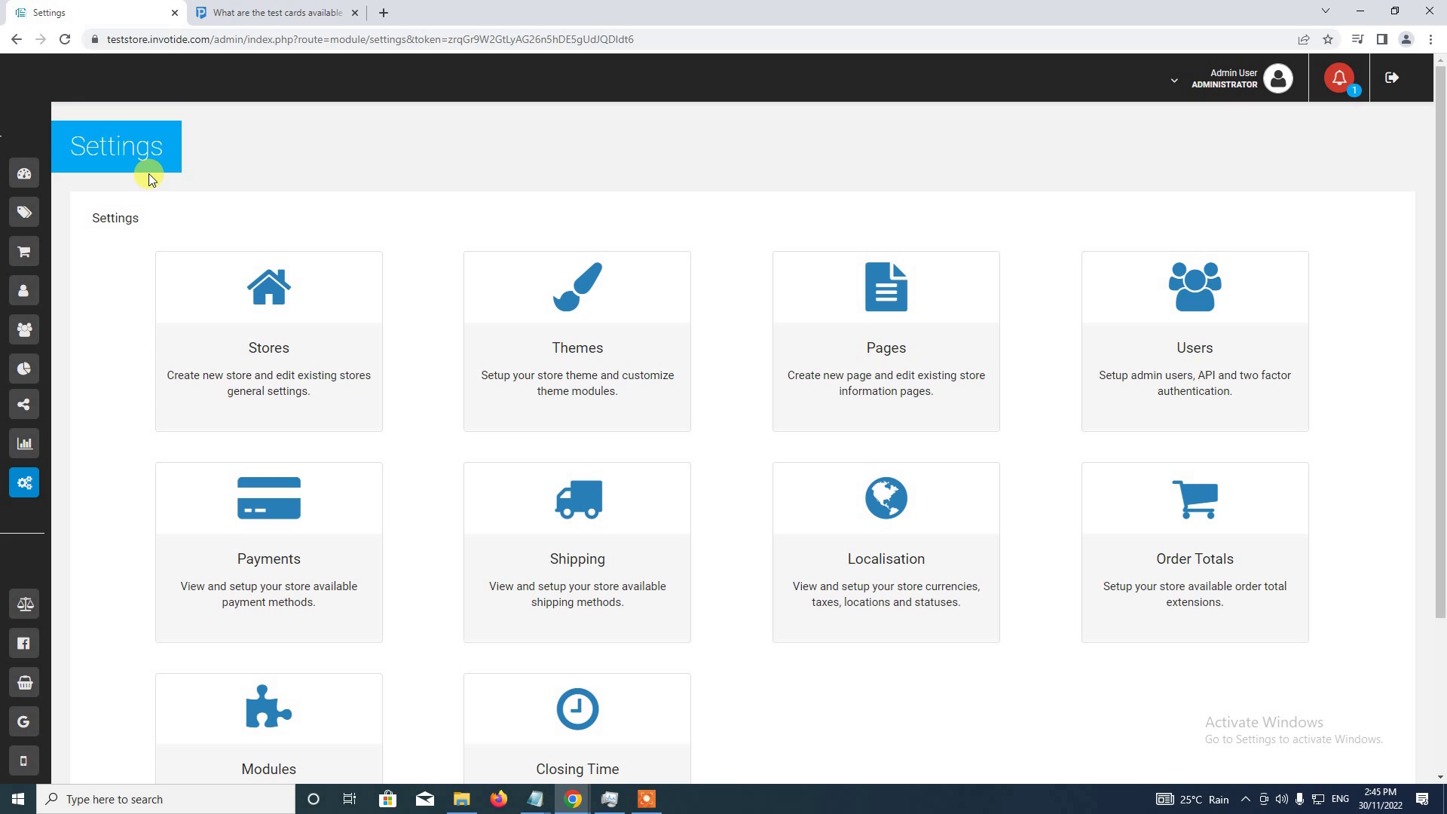
Step: Show Africa's payment methods on the Payments page and scroll to the PayTabs row
left_click(313, 557)
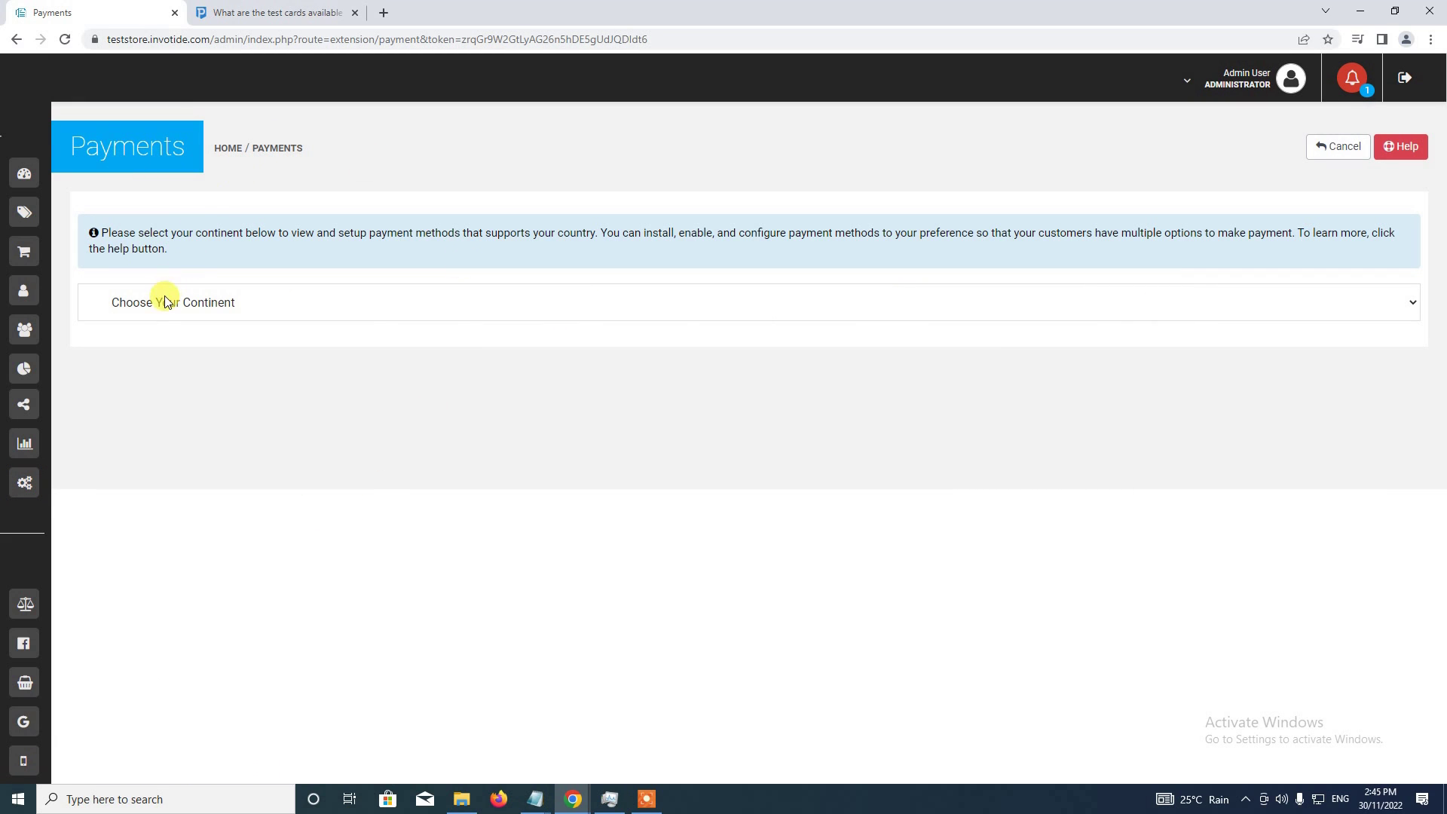
left_click(244, 303)
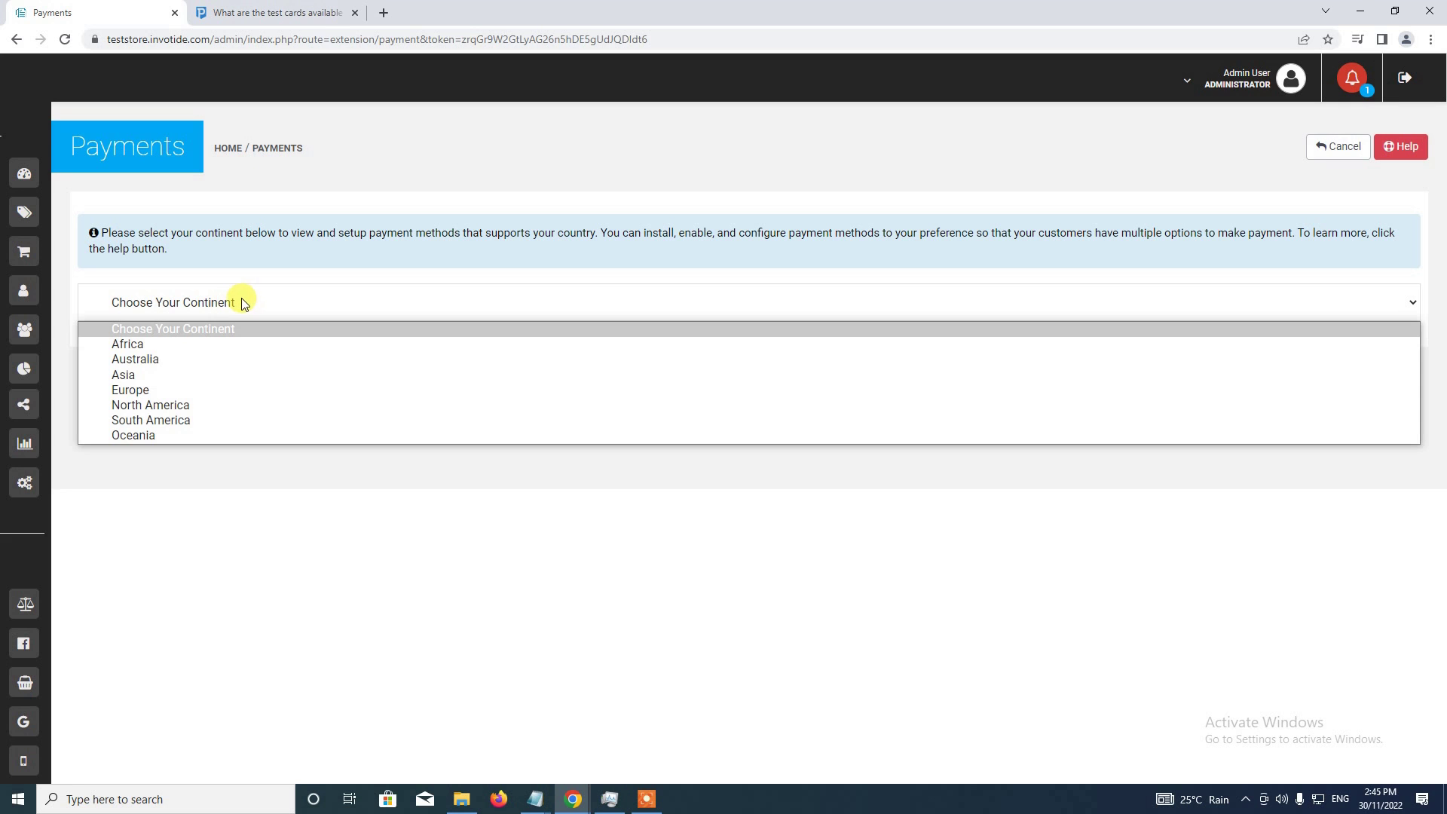
left_click(192, 345)
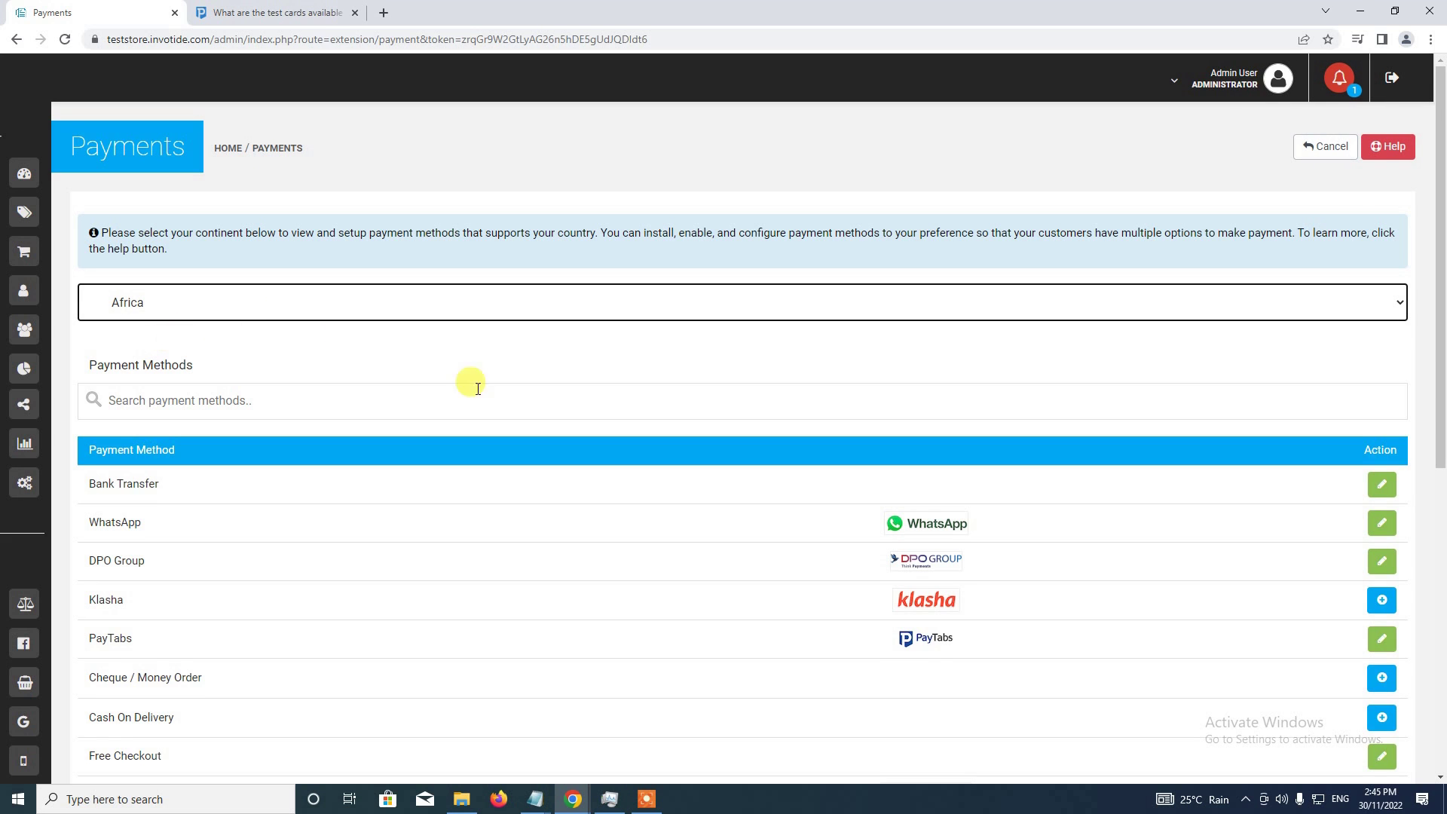
scroll(486, 388, "down", 4)
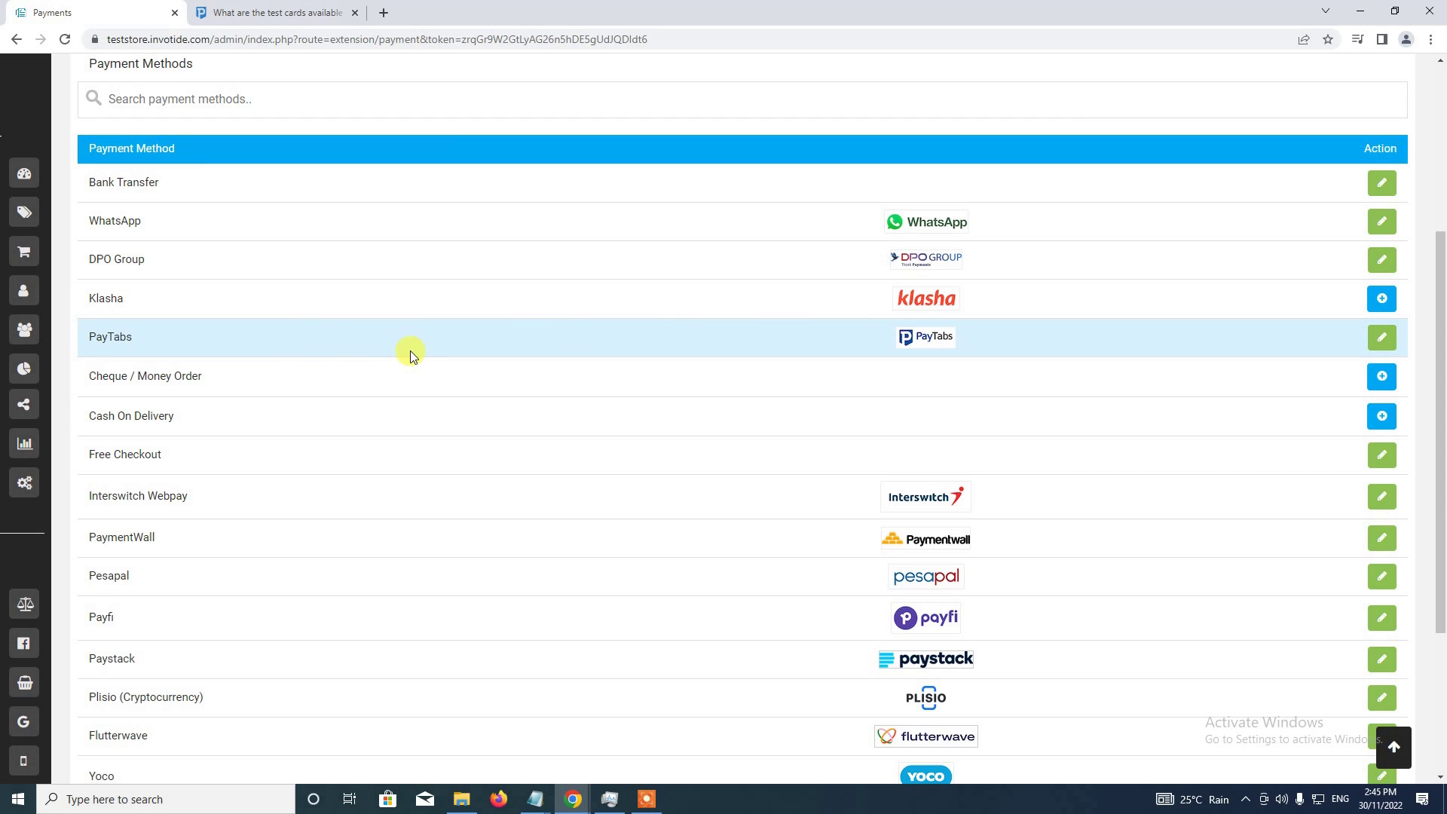
Step: Open the Edit PayTabs Settings form and review its endpoint, Profile ID and Server Key
left_click(1383, 340)
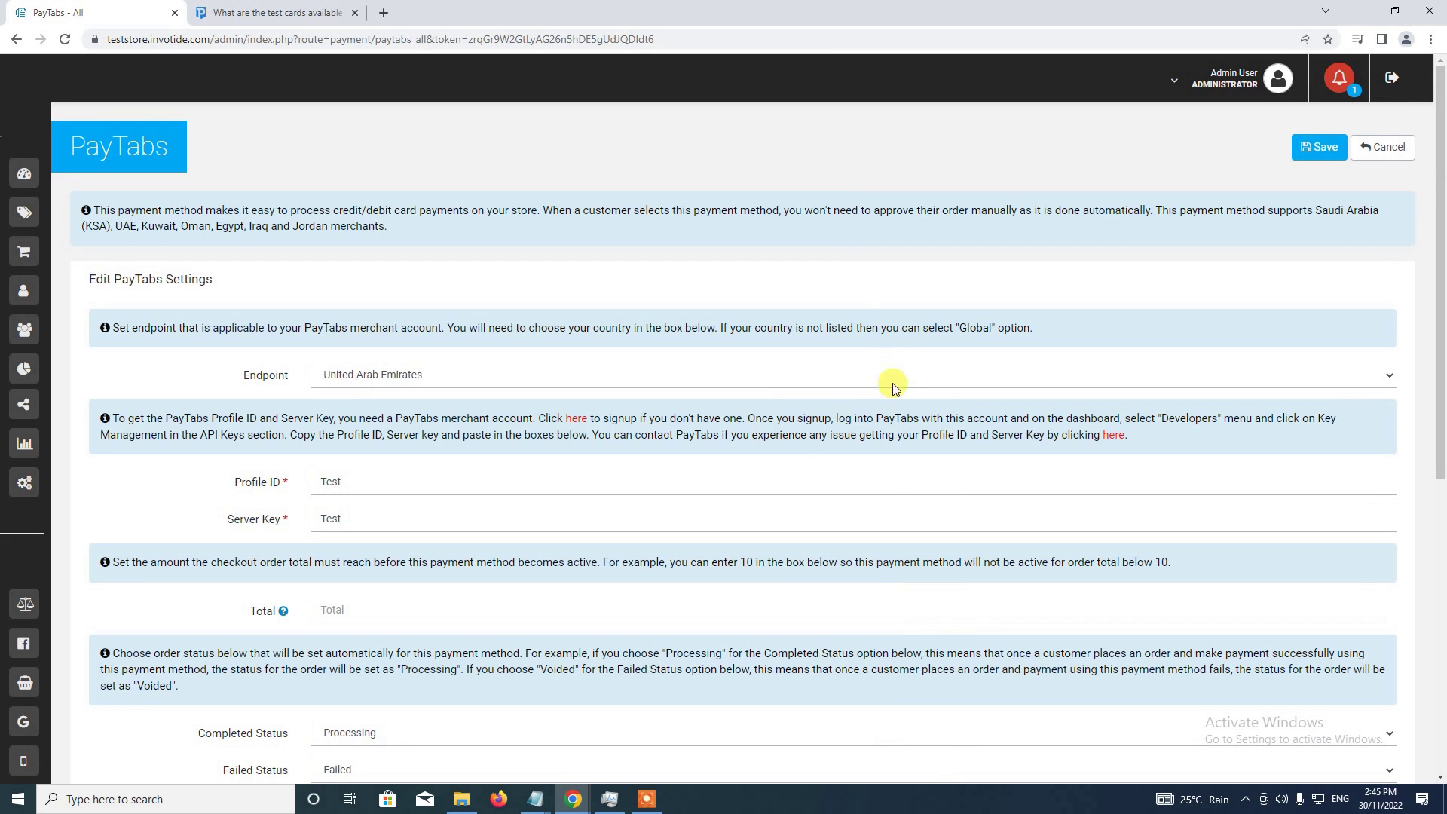
scroll(1426, 246, "down", 1)
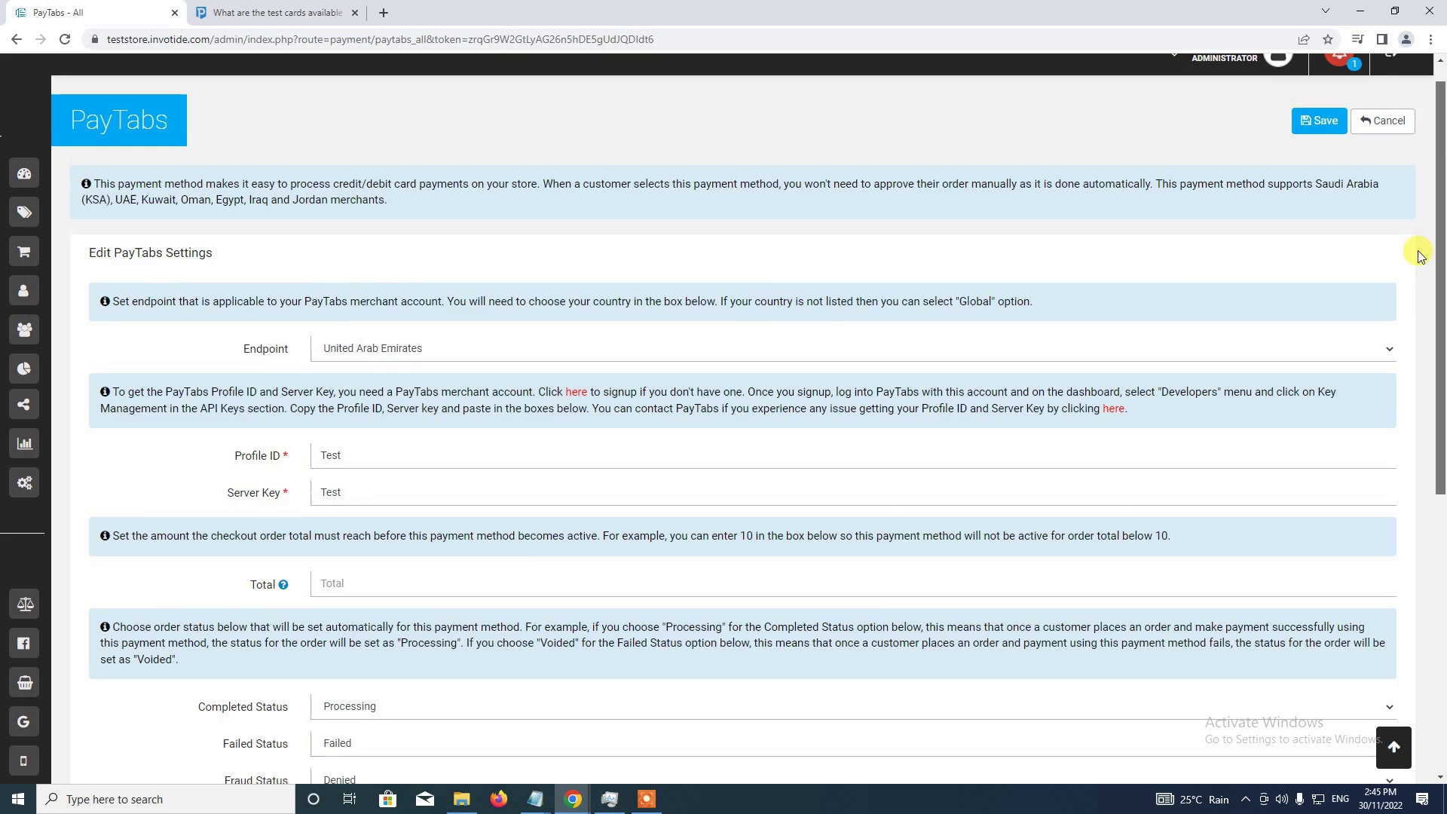
scroll(1426, 246, "down", 4)
scroll(1429, 335, "up", 5)
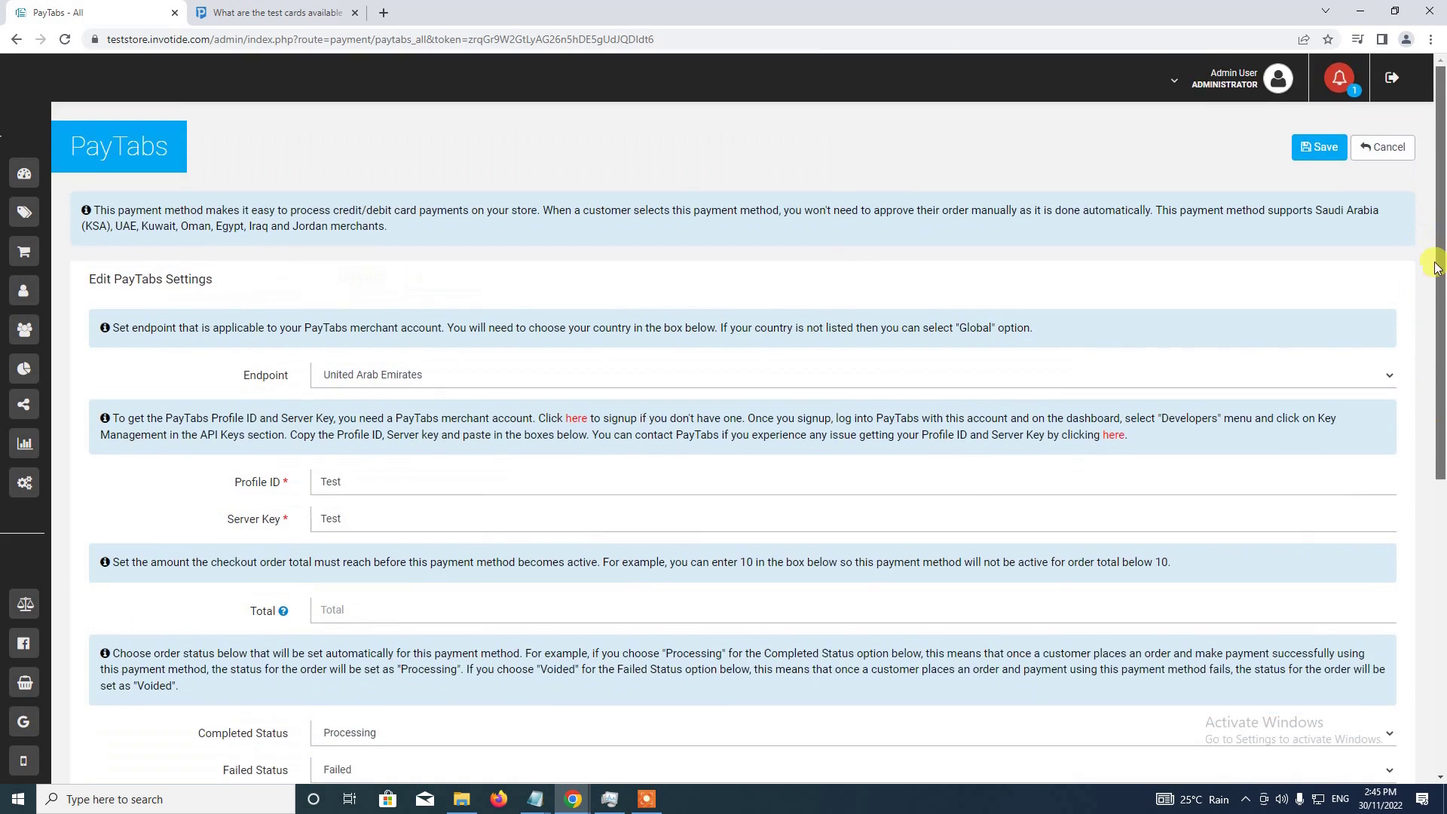
scroll(1409, 281, "down", 1)
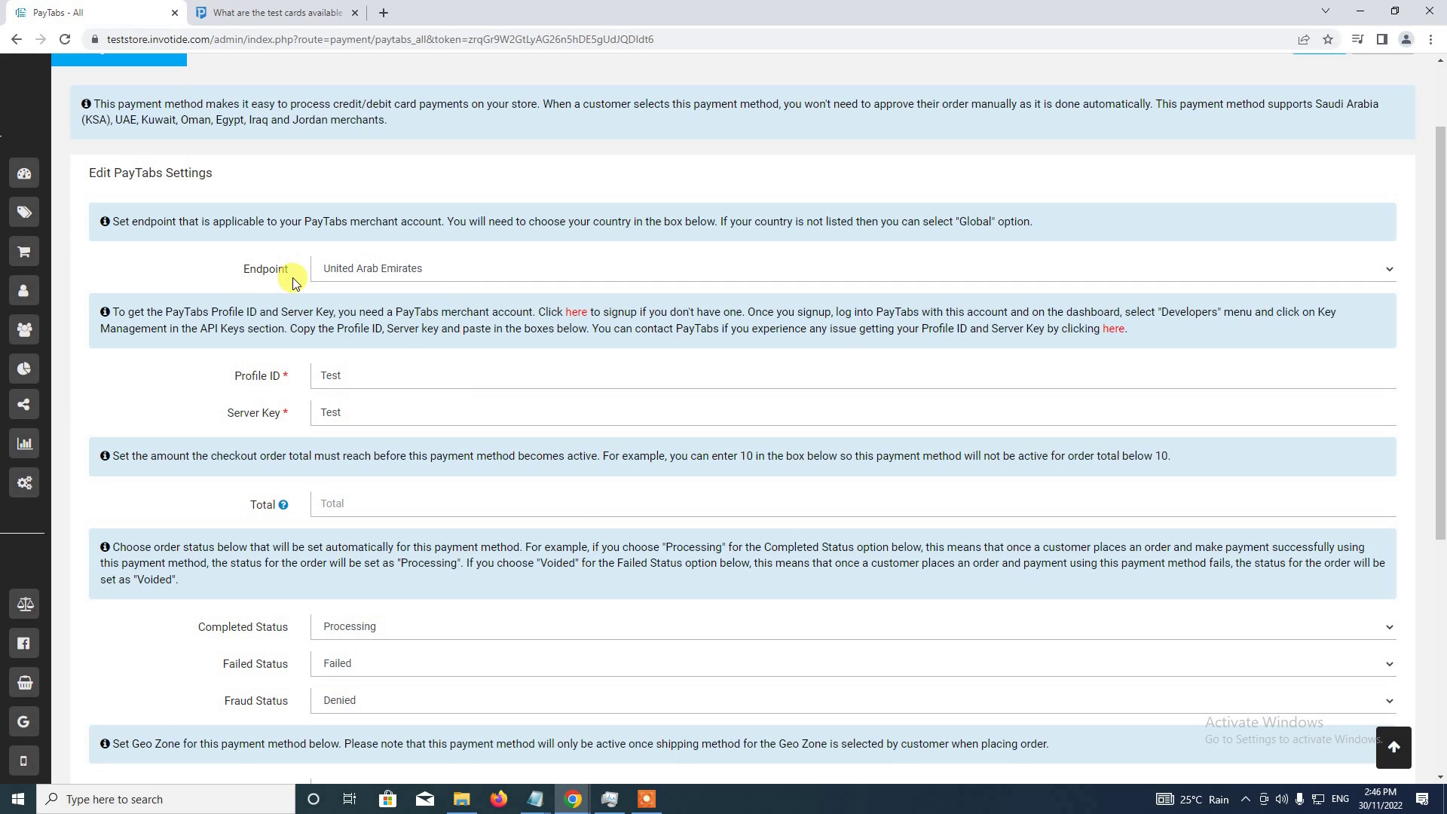
Step: Change the PayTabs endpoint from United Arab Emirates to Global
left_click(356, 271)
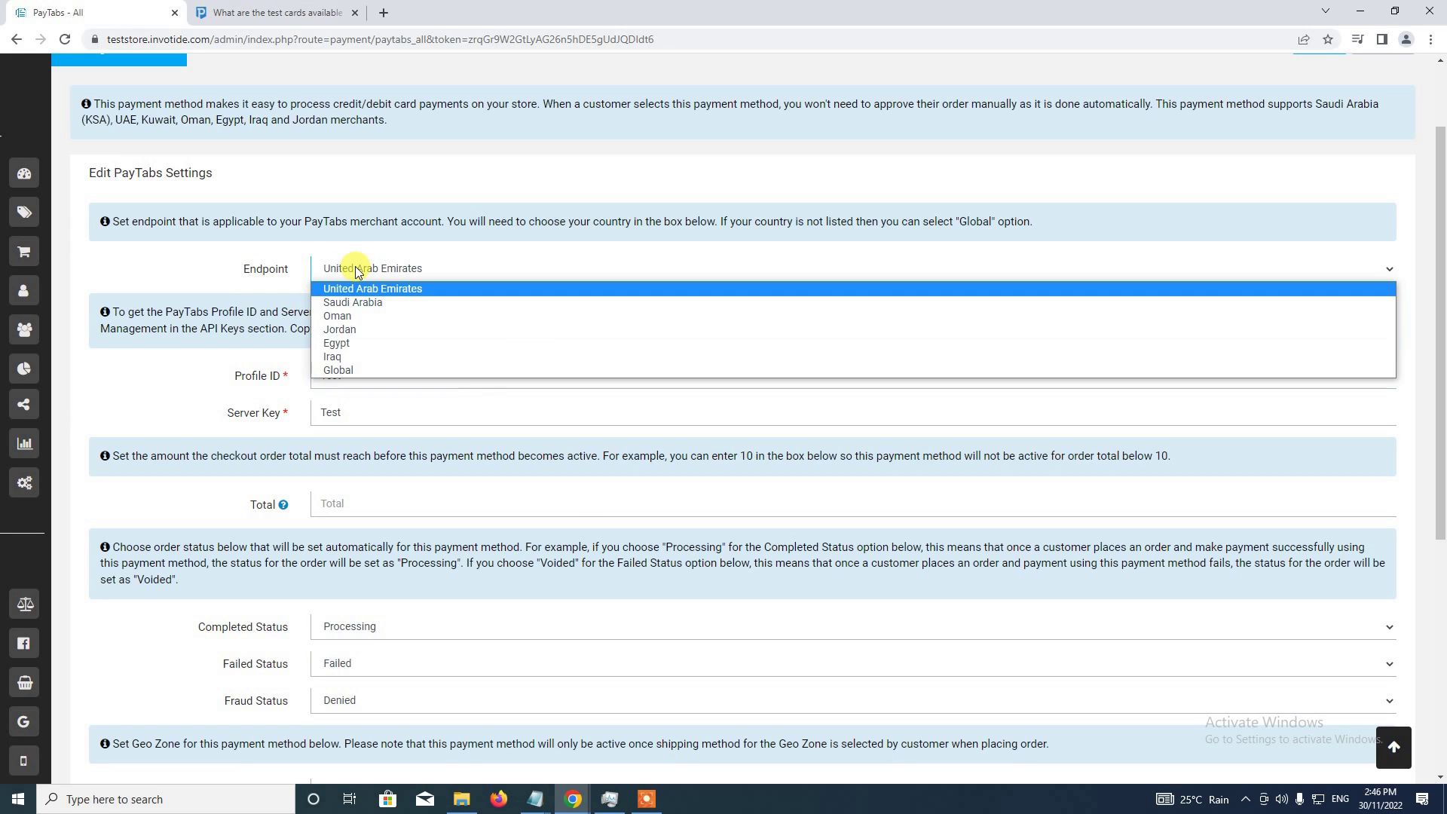
left_click(353, 369)
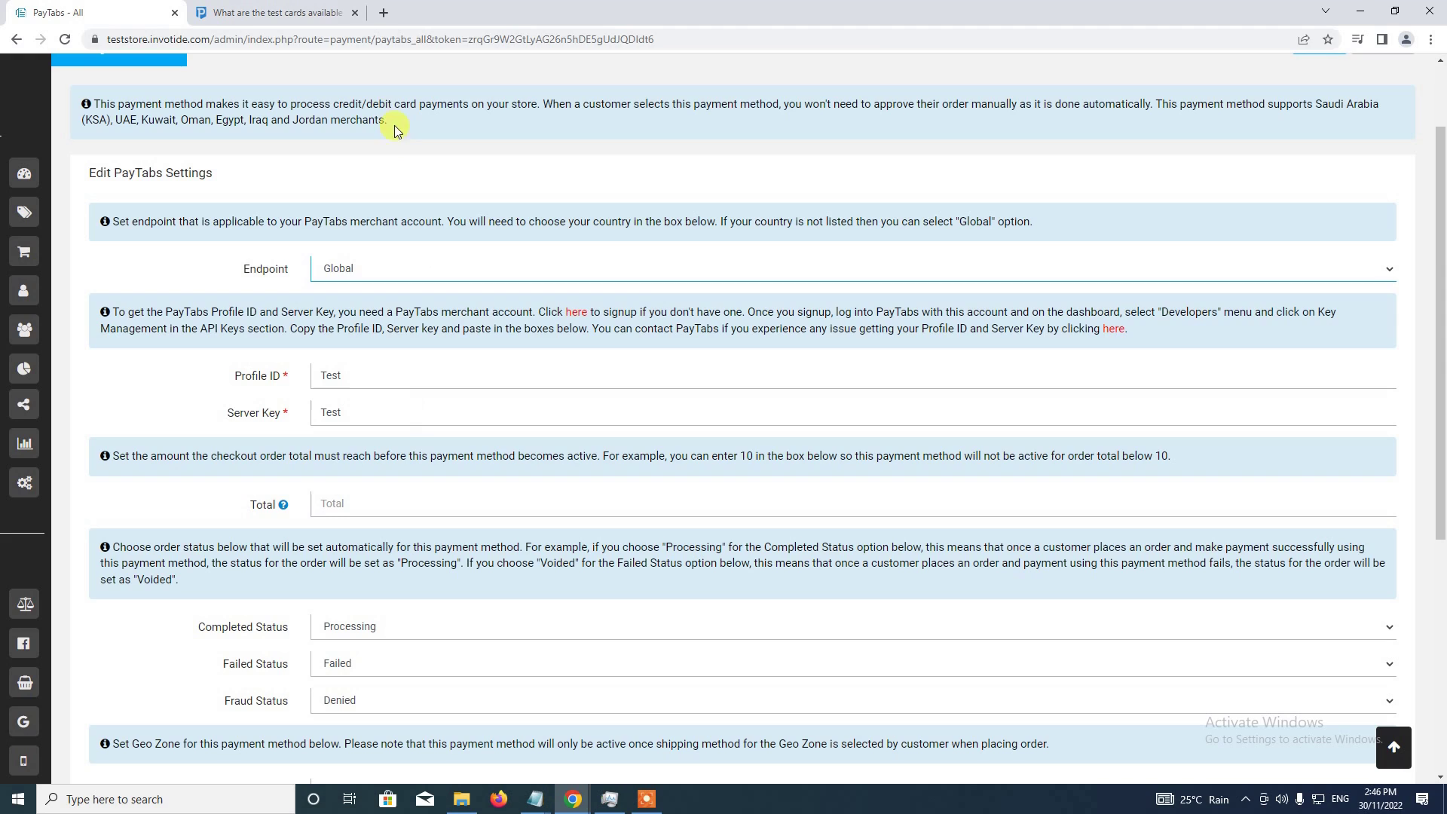
Step: Load the PayTabs website in a new tab placed beside the store tab
left_click(384, 13)
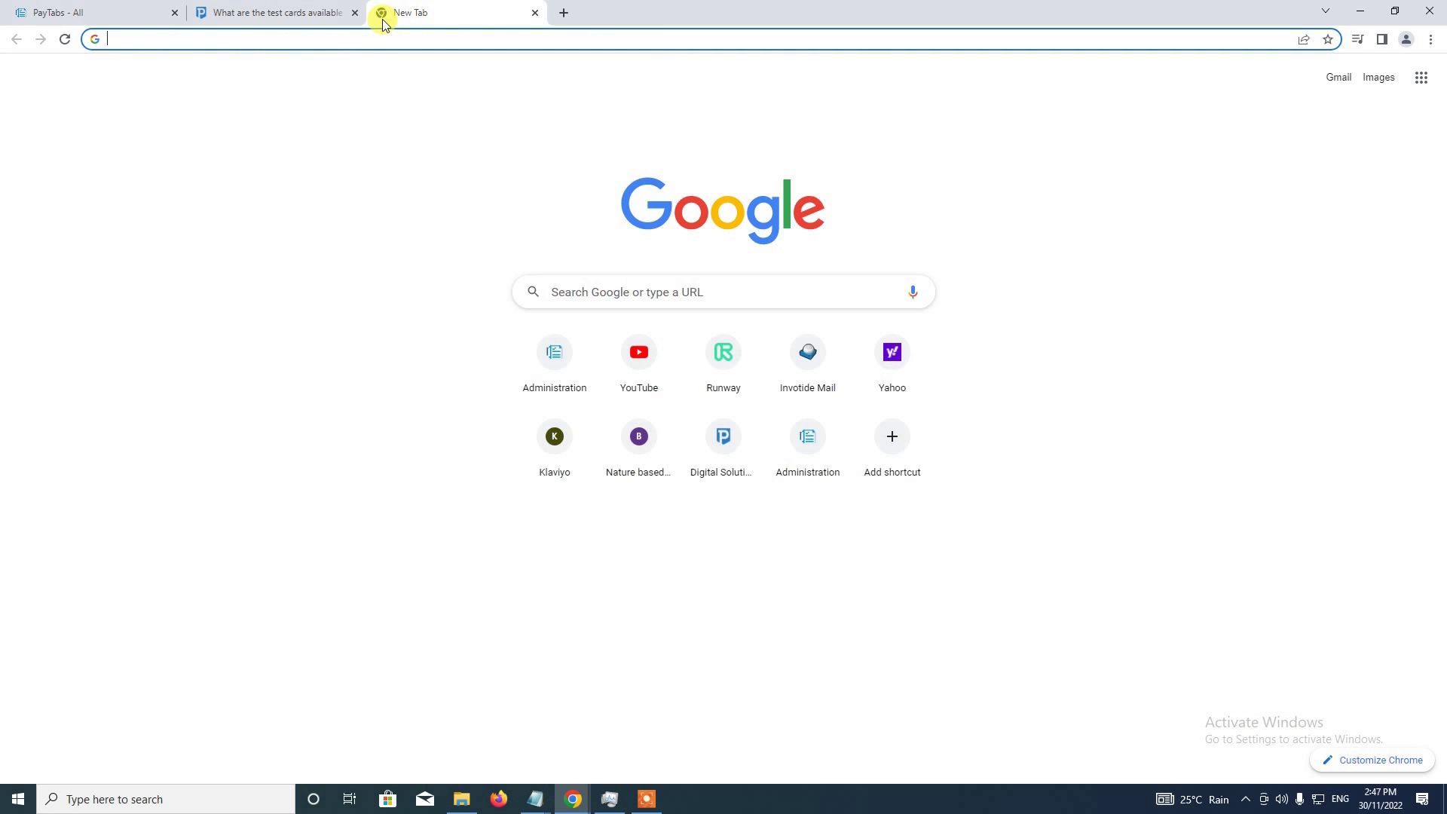
type("paytabs")
key("Return")
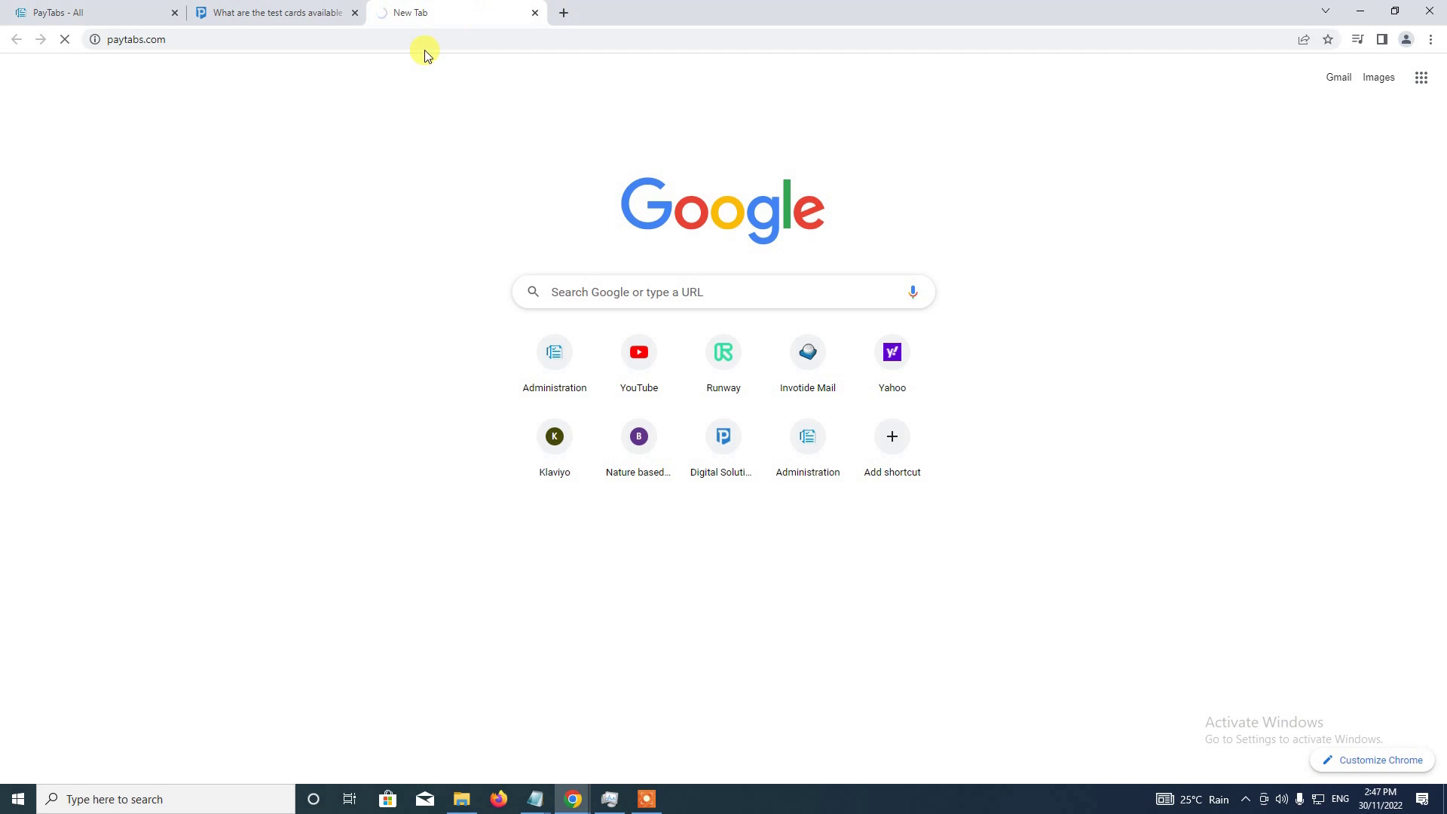
left_click_drag(355, 9, 301, 10)
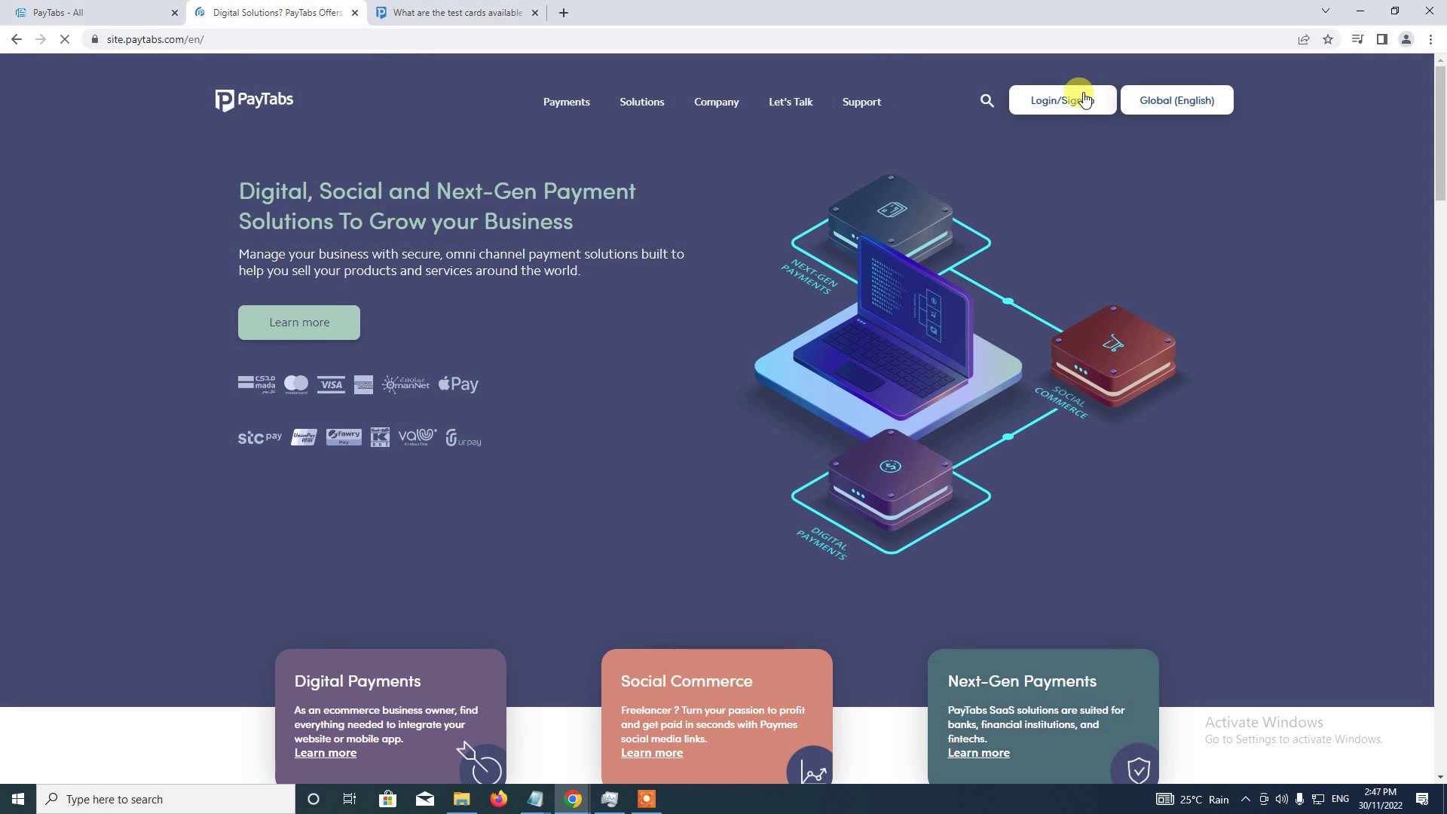
Step: Go to the Digital Payments merchant login with Global as the country
mouse_move(1076, 97)
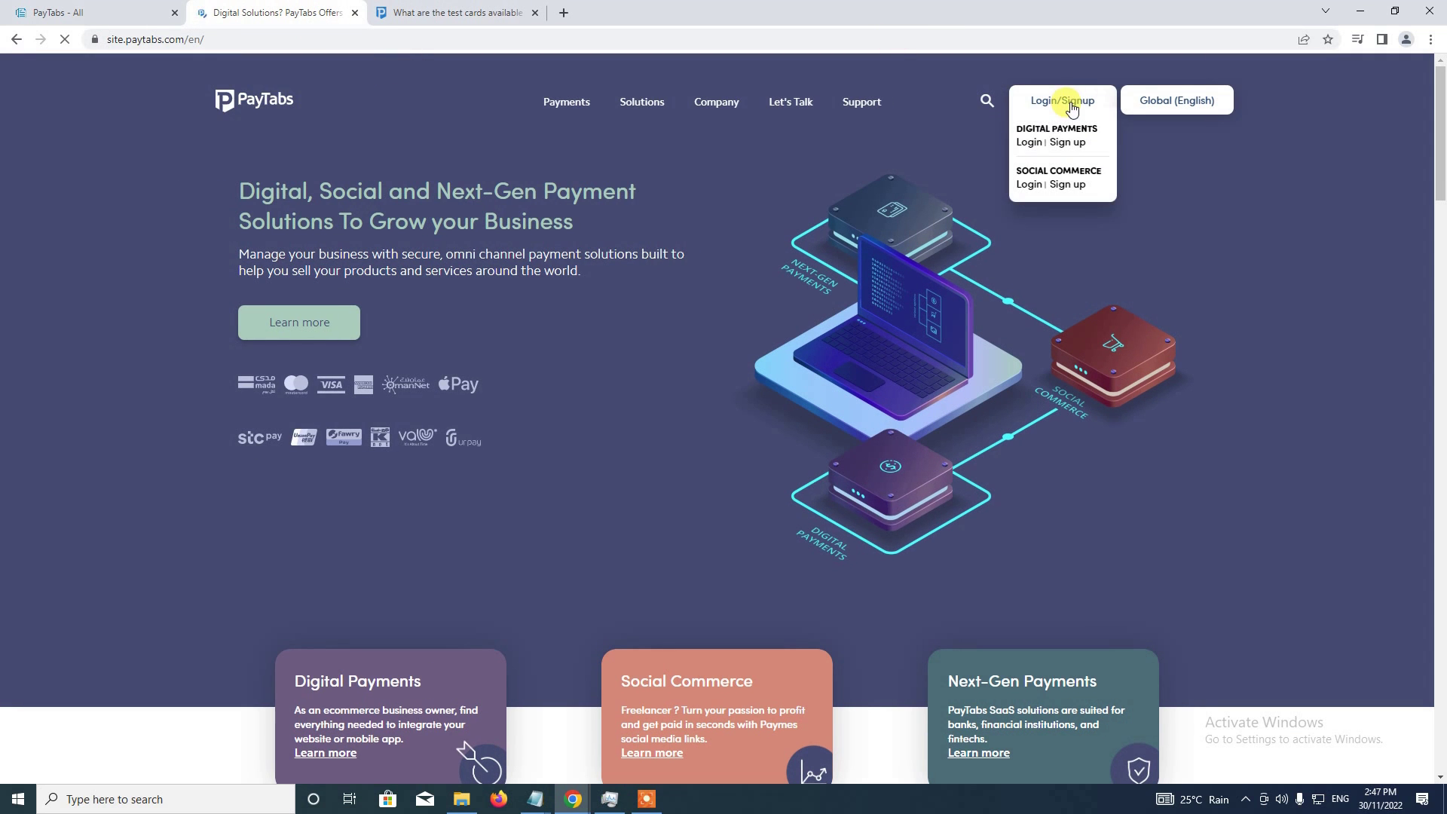
left_click(1029, 142)
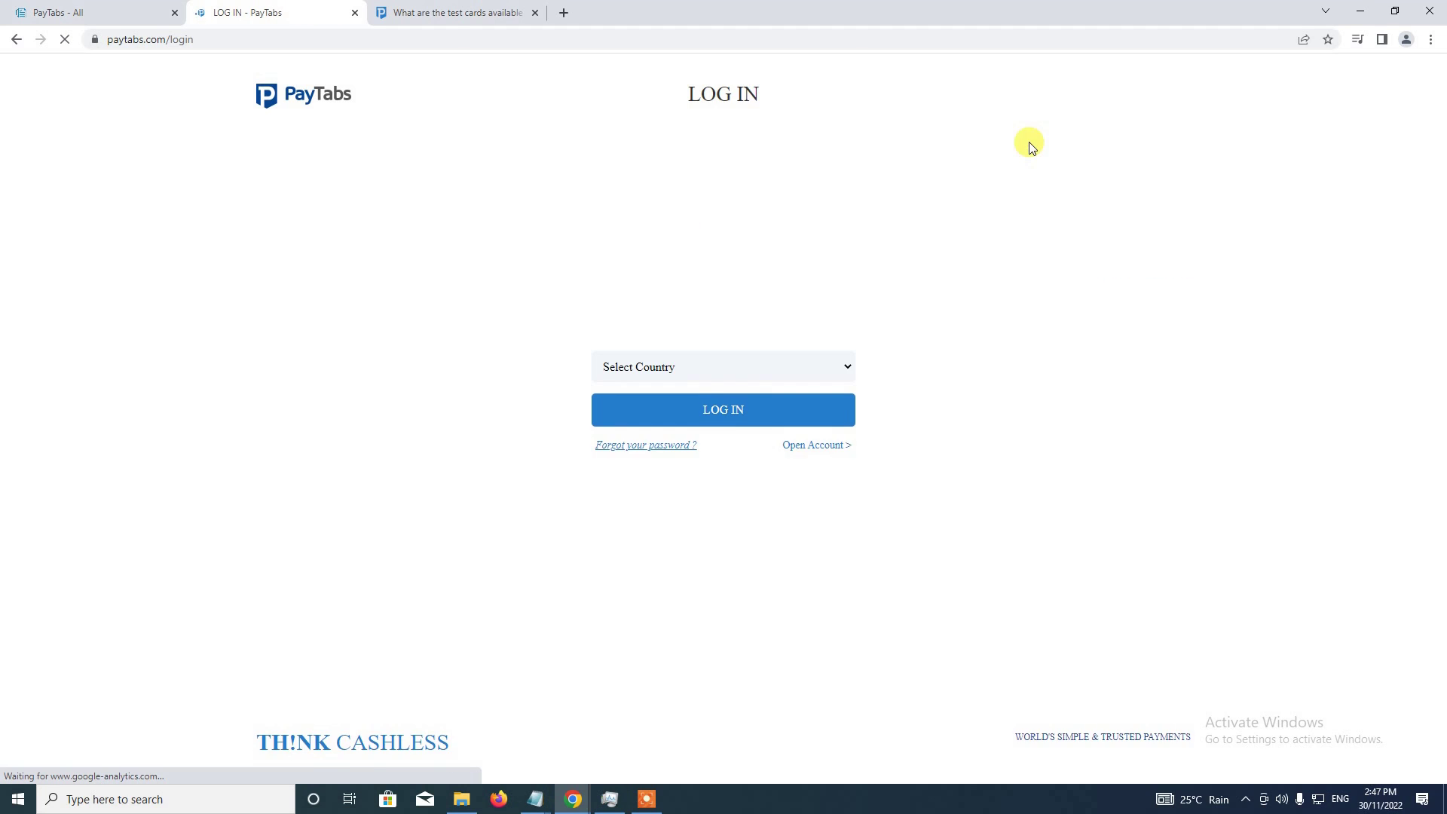
left_click(728, 381)
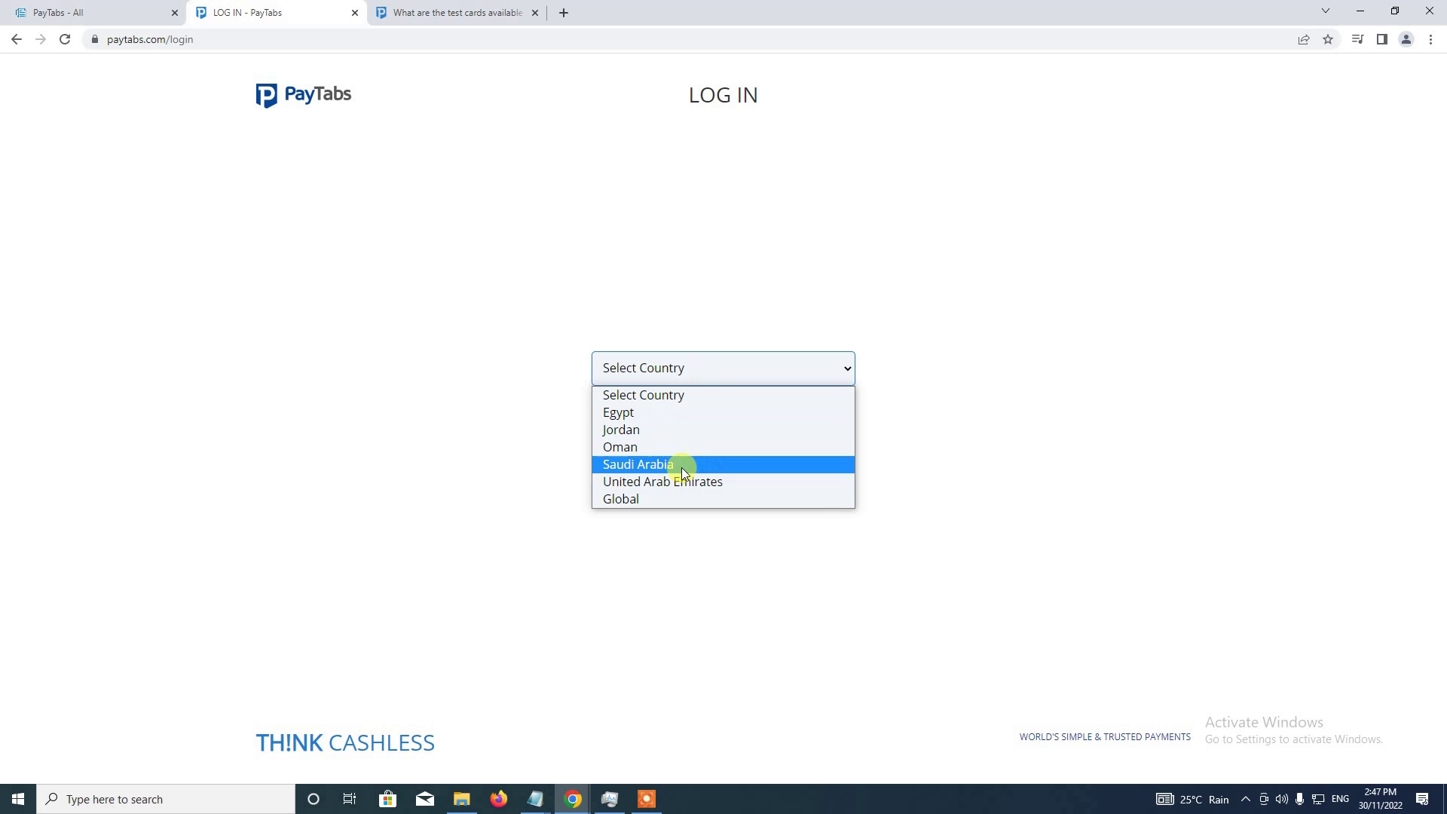
left_click(659, 494)
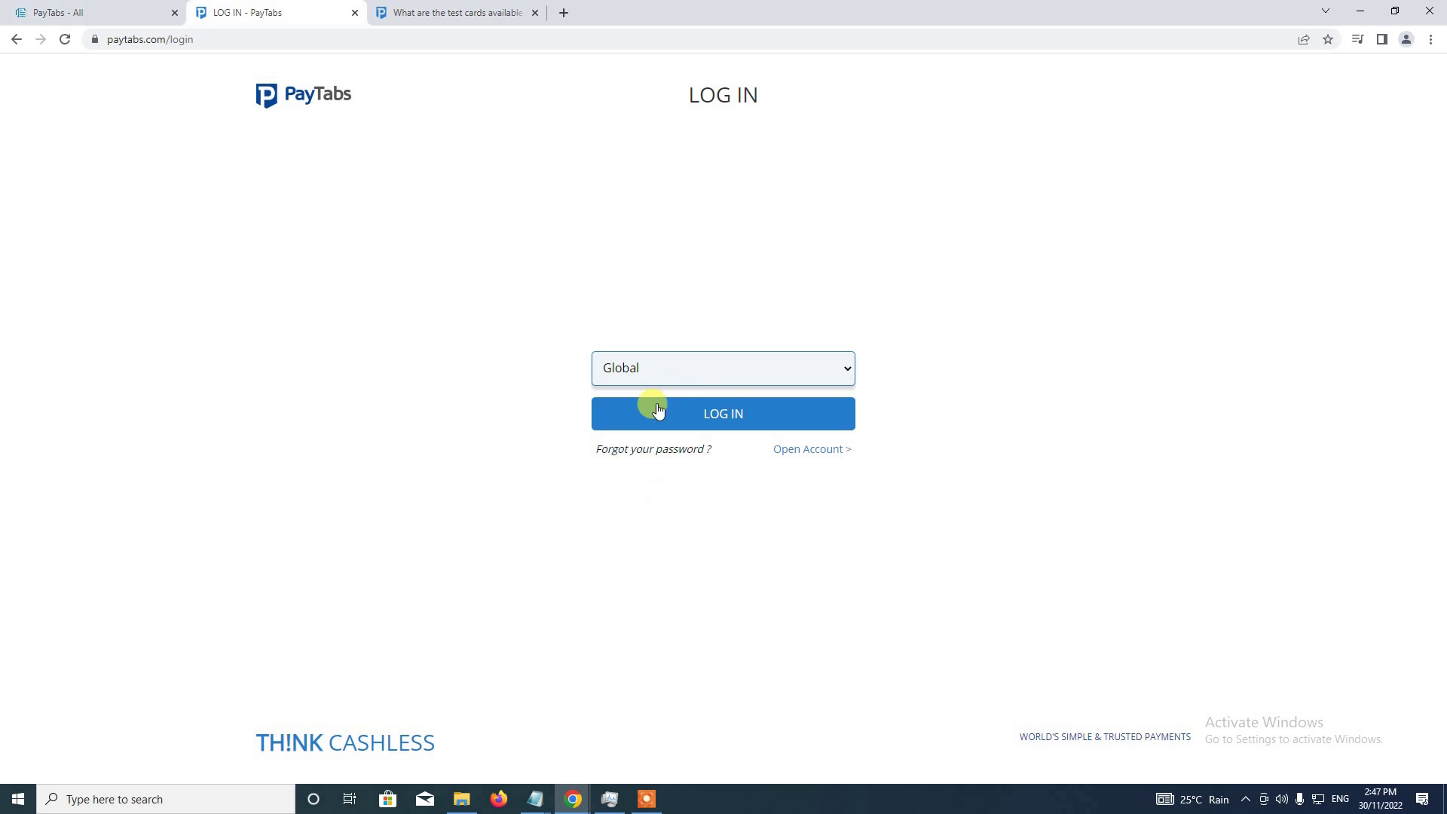
left_click(719, 416)
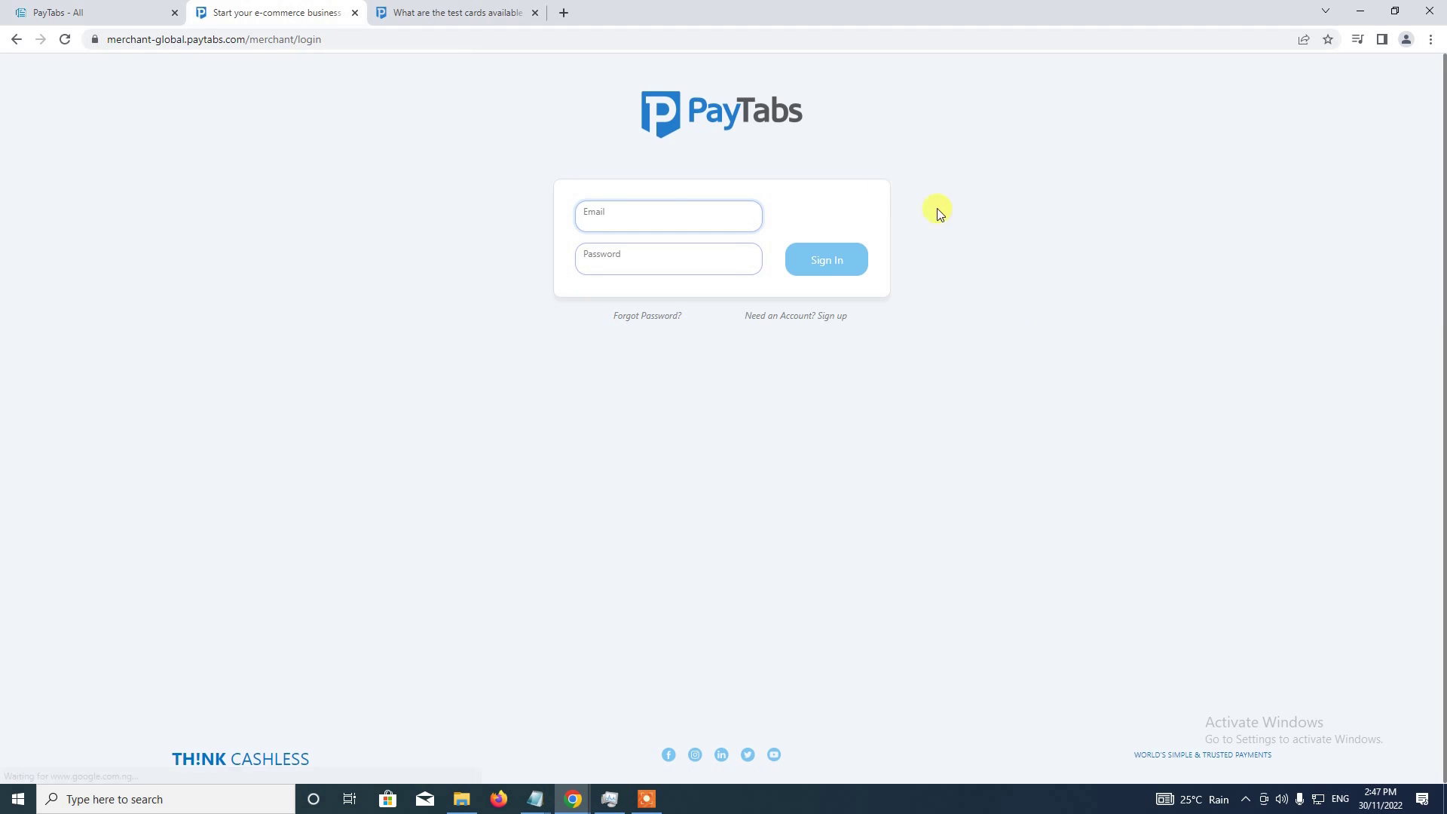
Step: Sign in to the PayTabs merchant account with its email and password
left_click(648, 217)
left_click(647, 798)
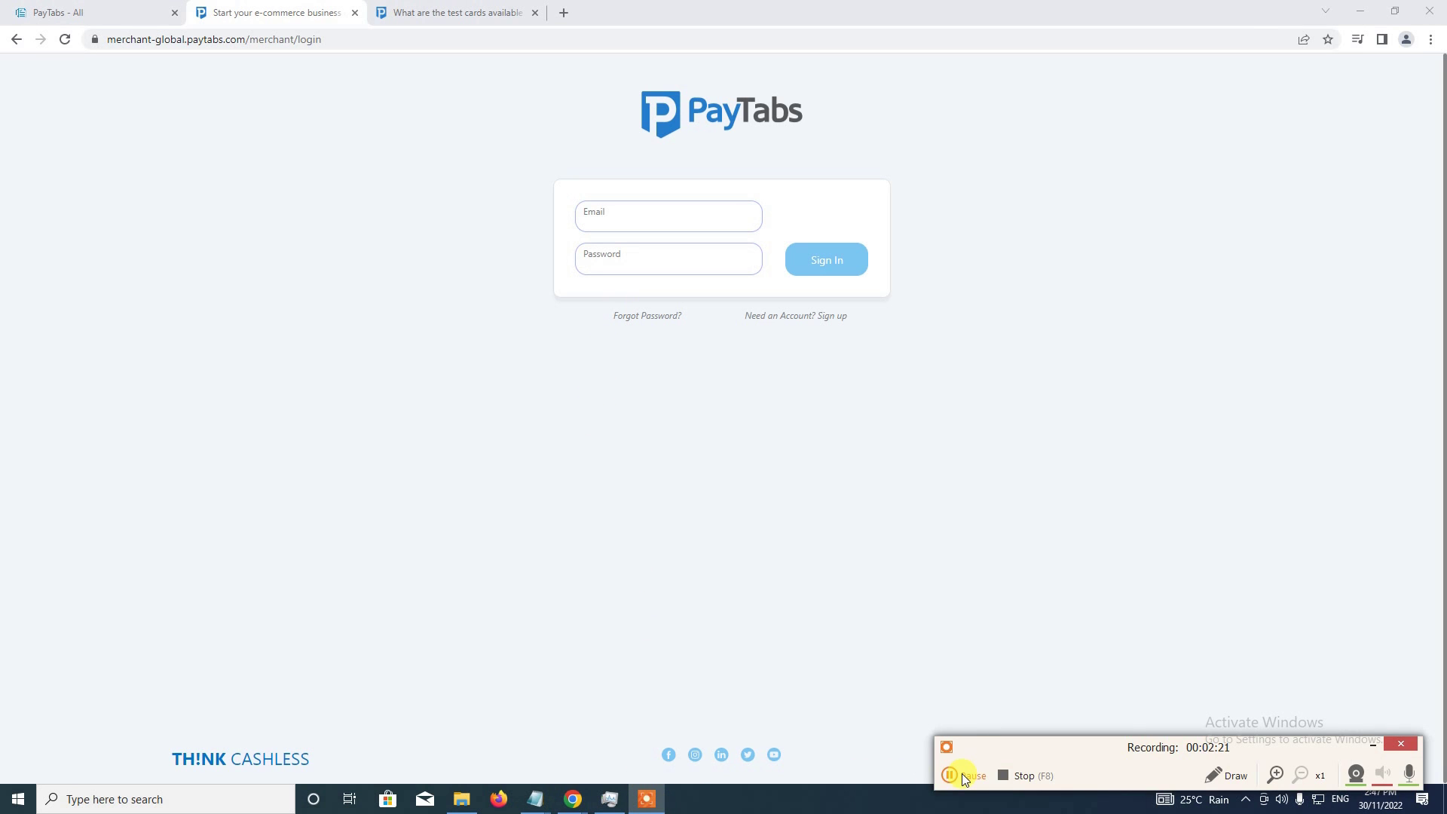
left_click(961, 773)
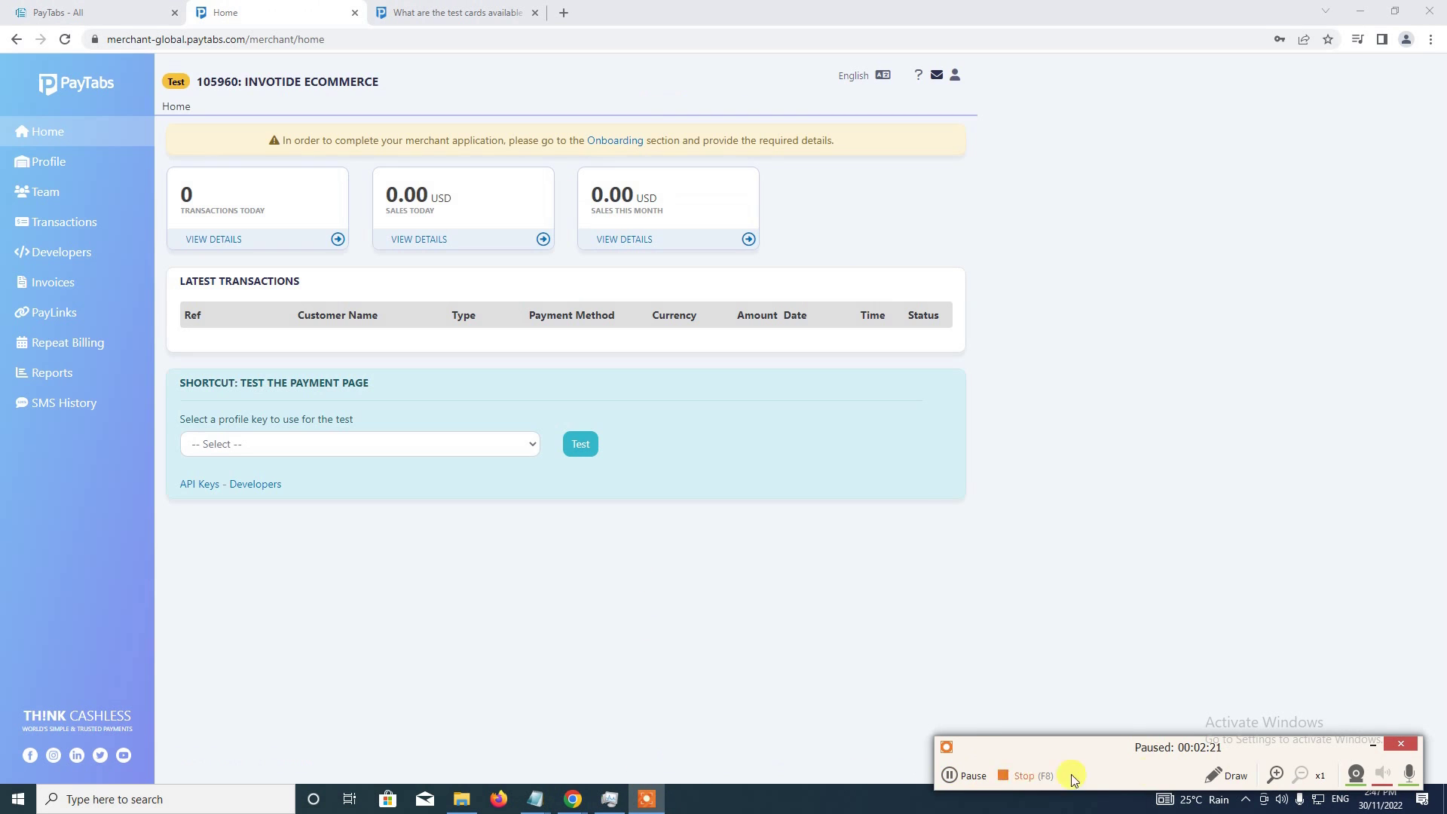
left_click(965, 775)
left_click(1369, 742)
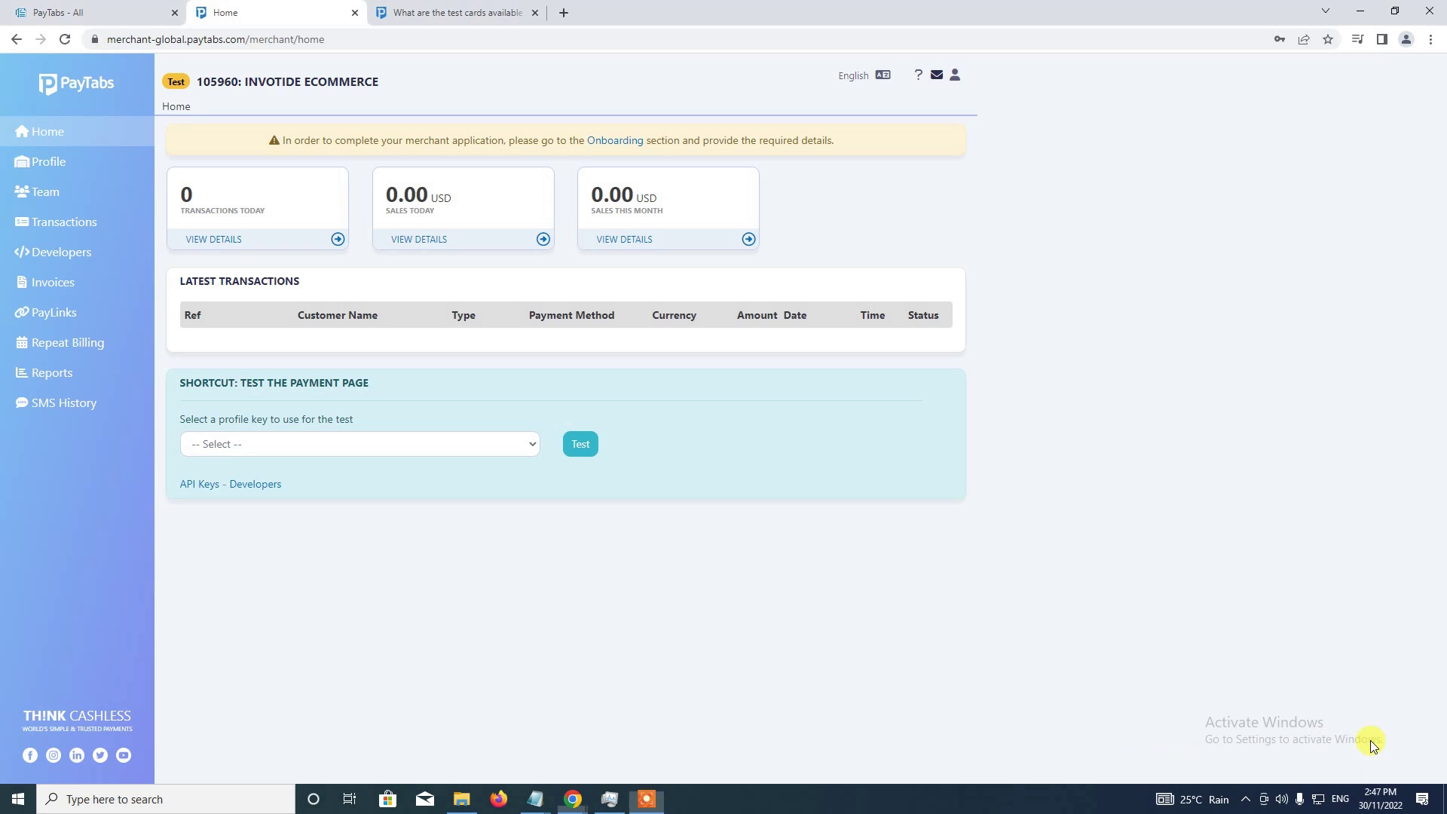
Step: Open Developers > Key management and select the Test API server key and profile ID
left_click(69, 260)
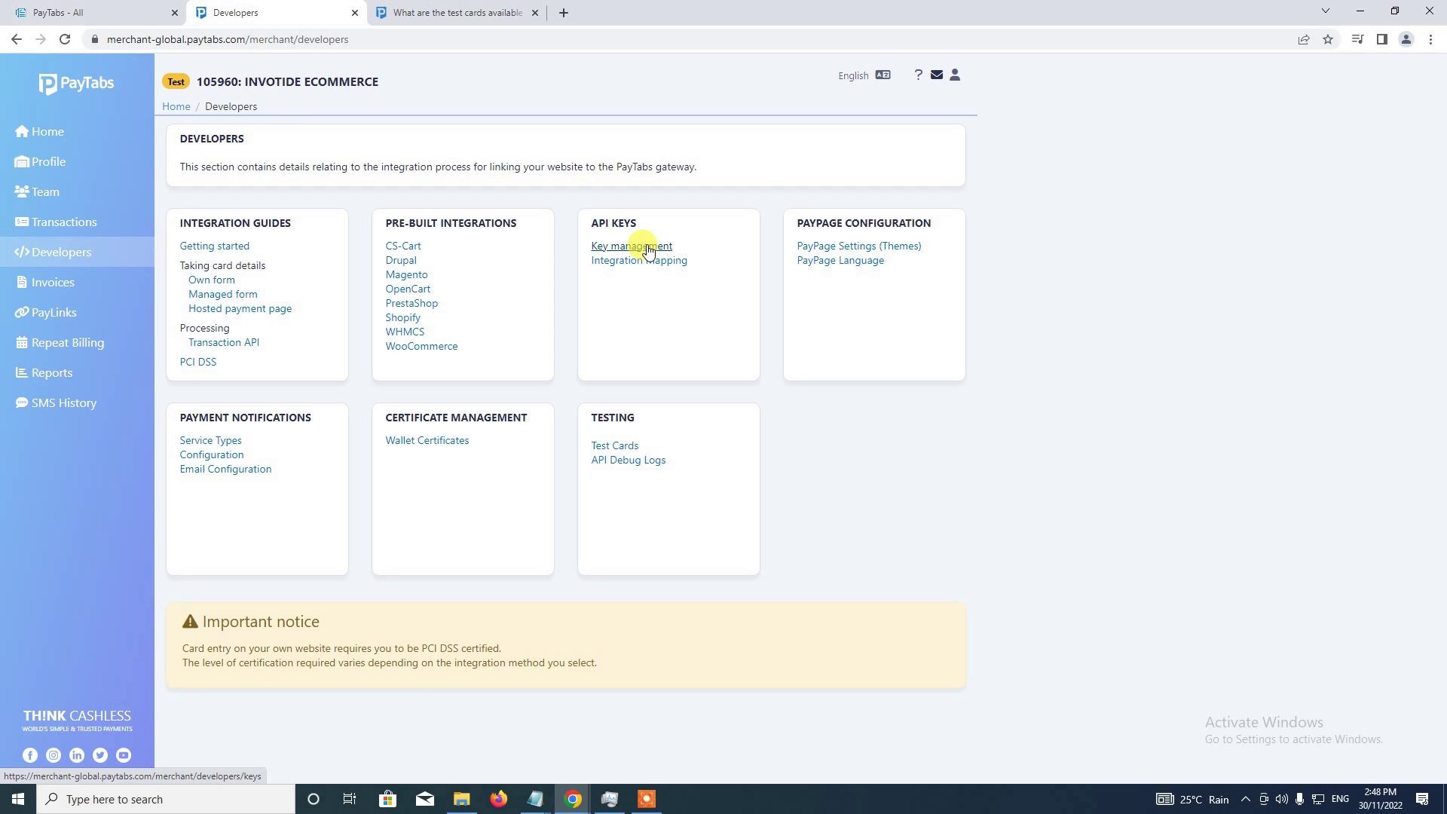
left_click(647, 248)
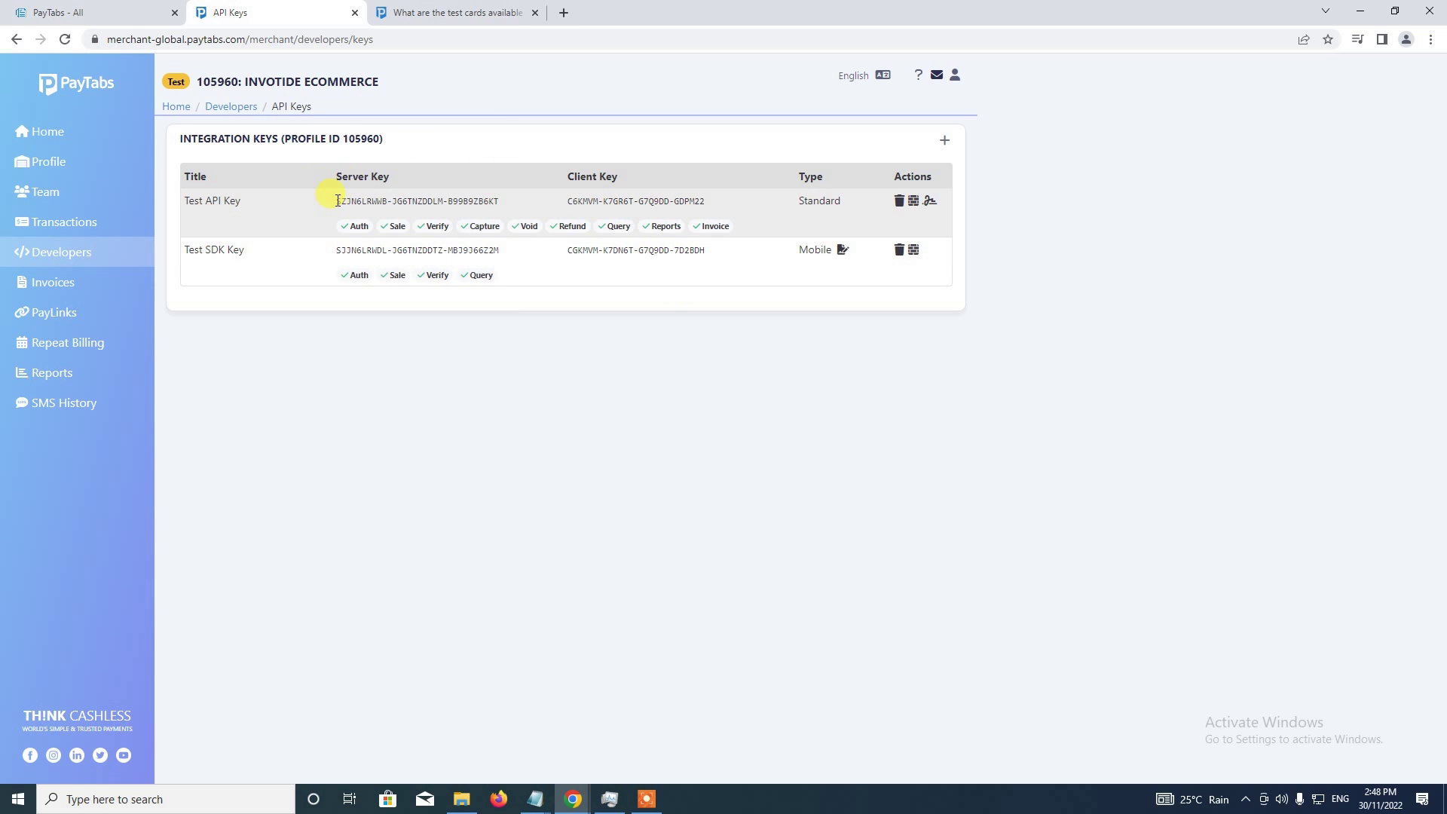
left_click_drag(337, 200, 497, 201)
left_click(495, 197)
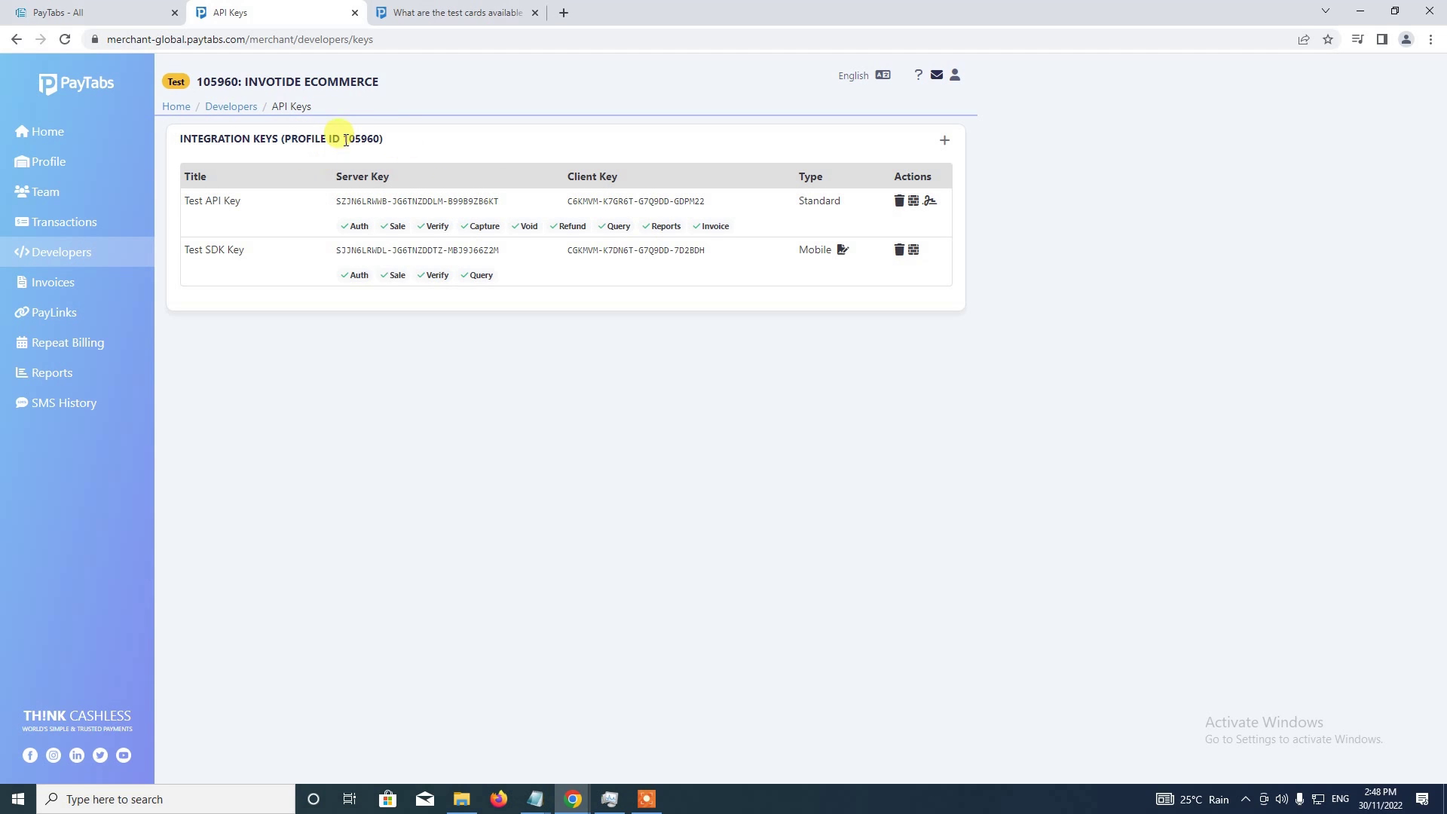
left_click_drag(344, 139, 381, 140)
key("ctrl+c")
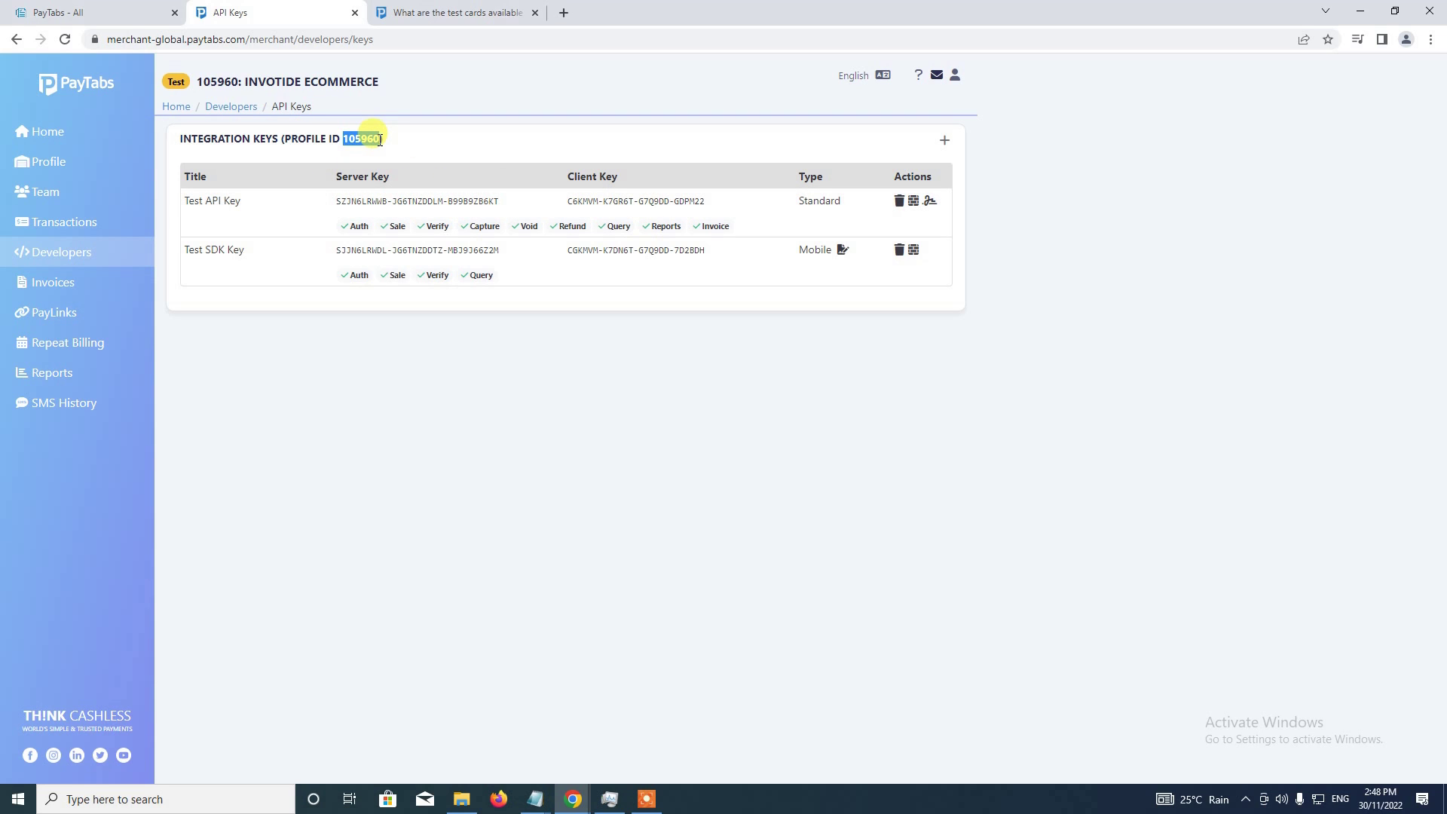
Step: Paste the merchant profile ID into the PayTabs Profile ID field
left_click(143, 11)
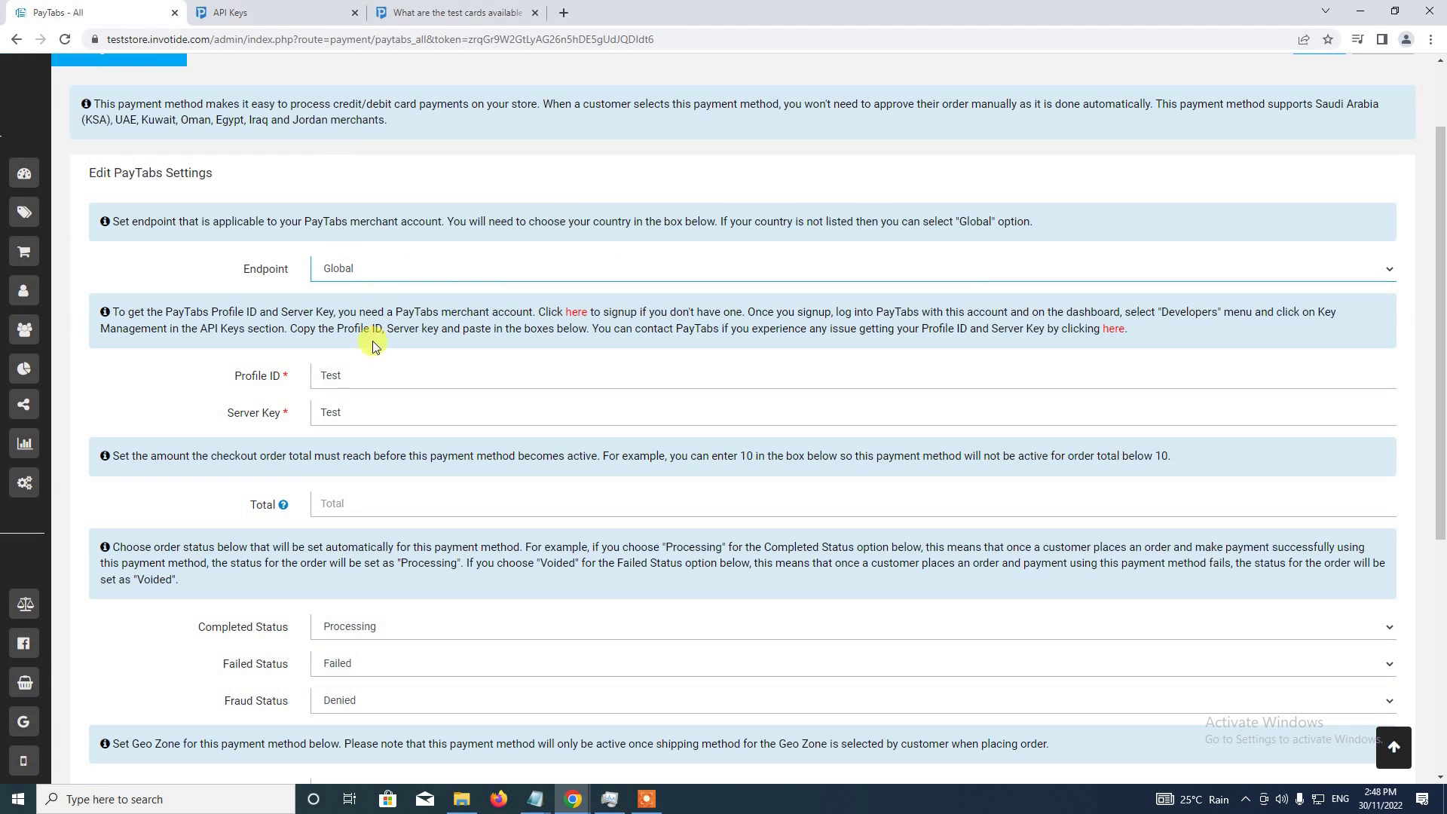
left_click(363, 379)
key("ctrl+v")
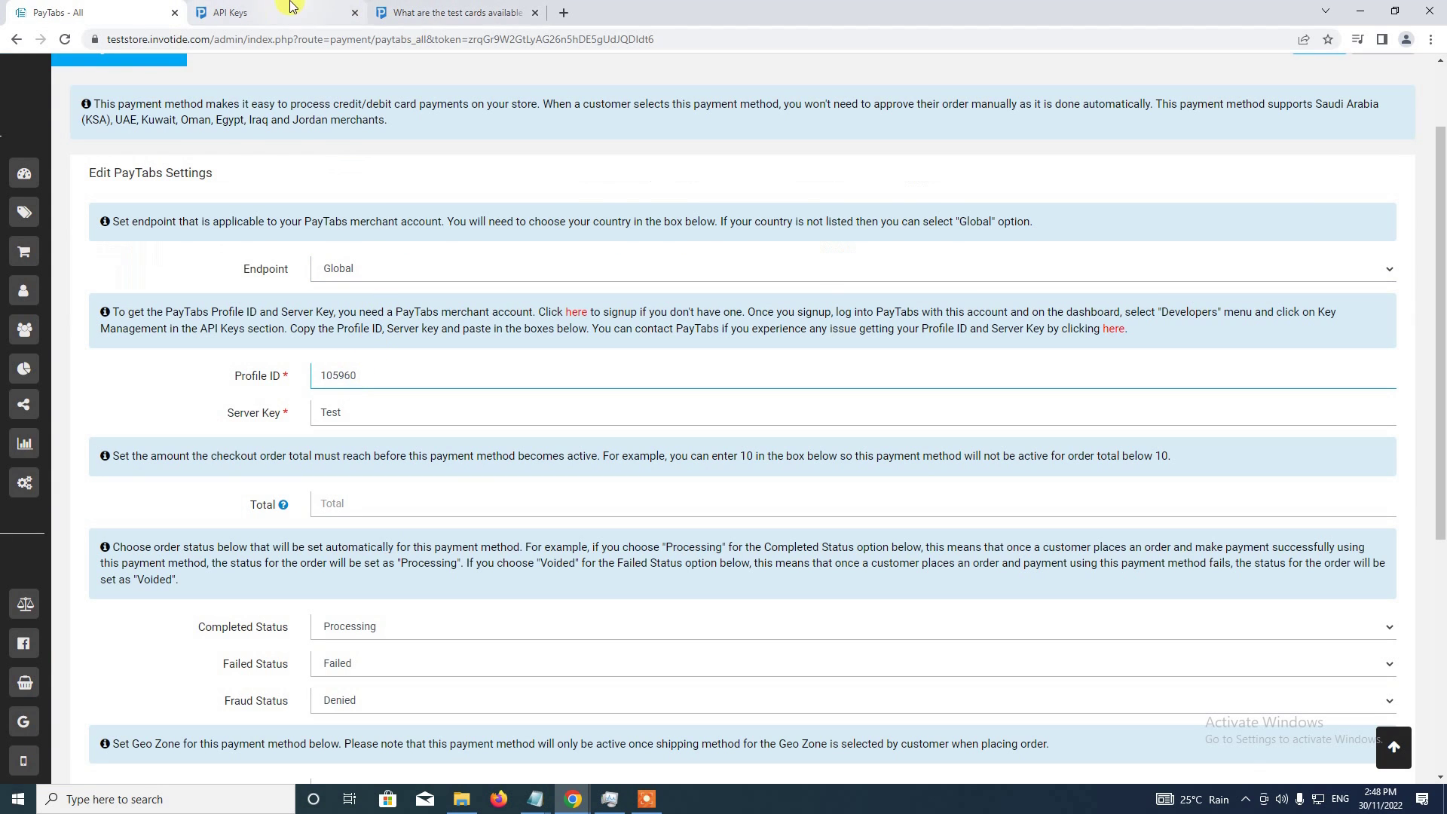
Step: Copy the Test API server key into Server Key and remove its leading space
left_click(256, 12)
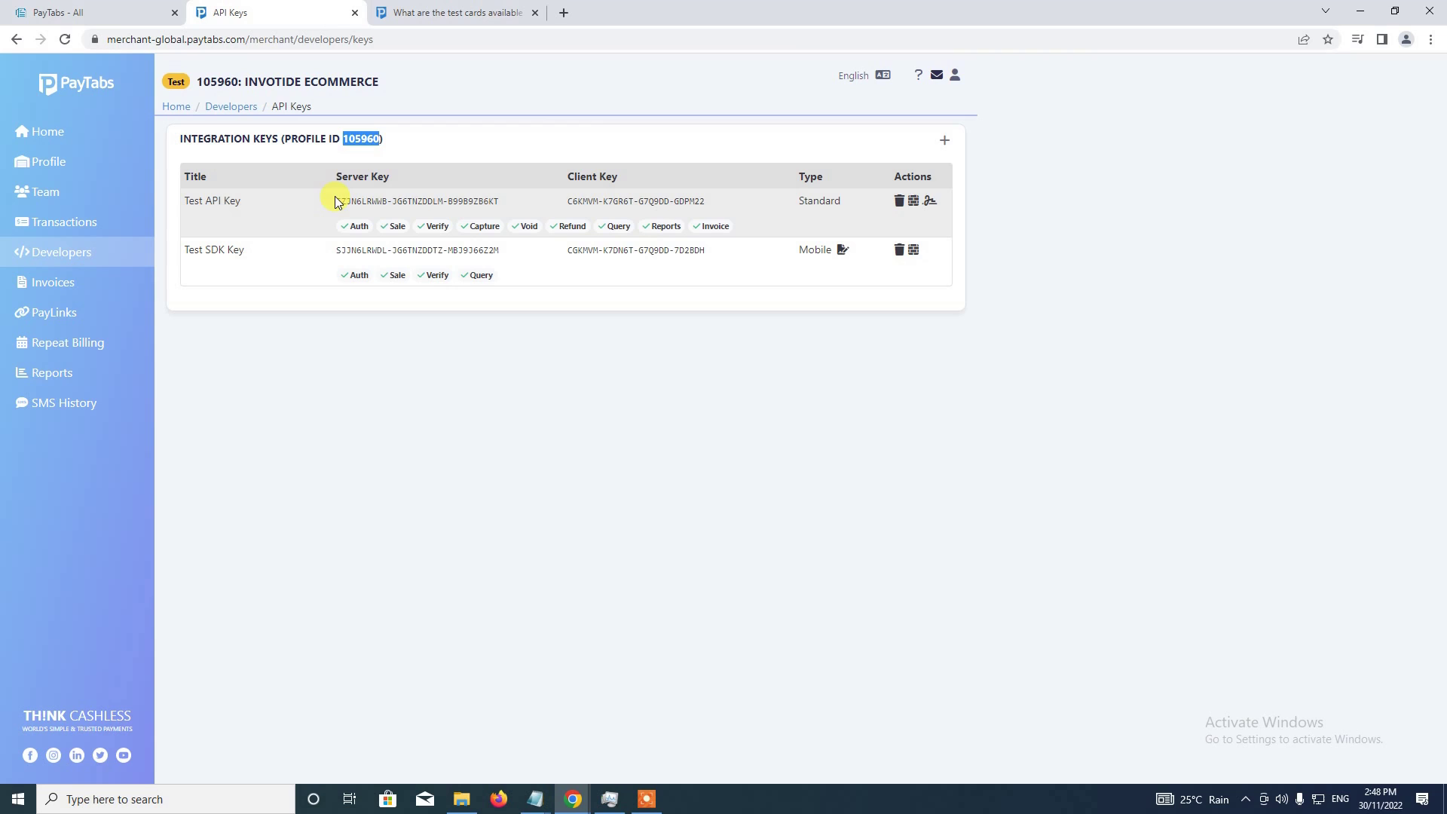
left_click_drag(337, 202, 502, 198)
key("ctrl+c")
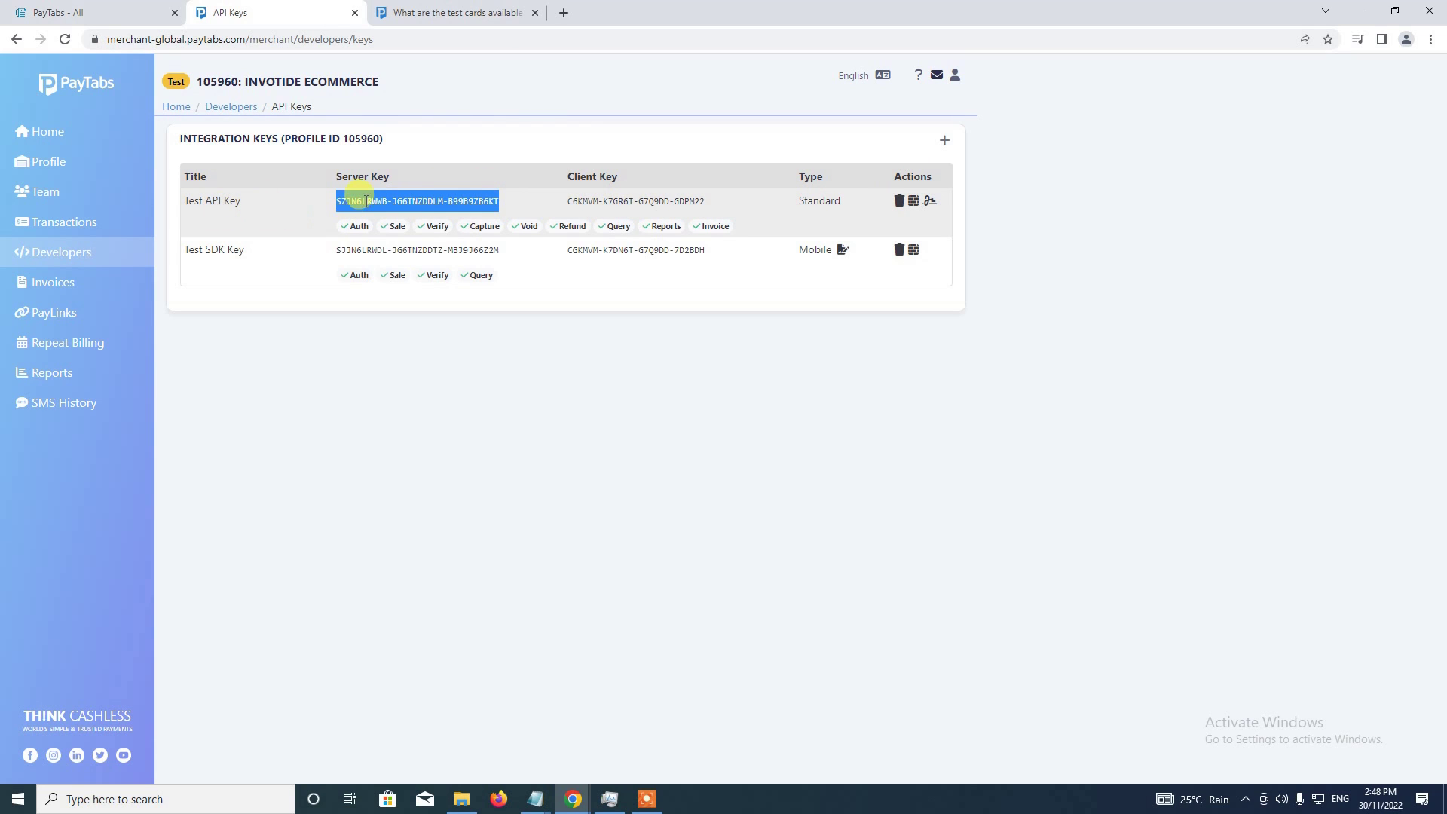
left_click(348, 197)
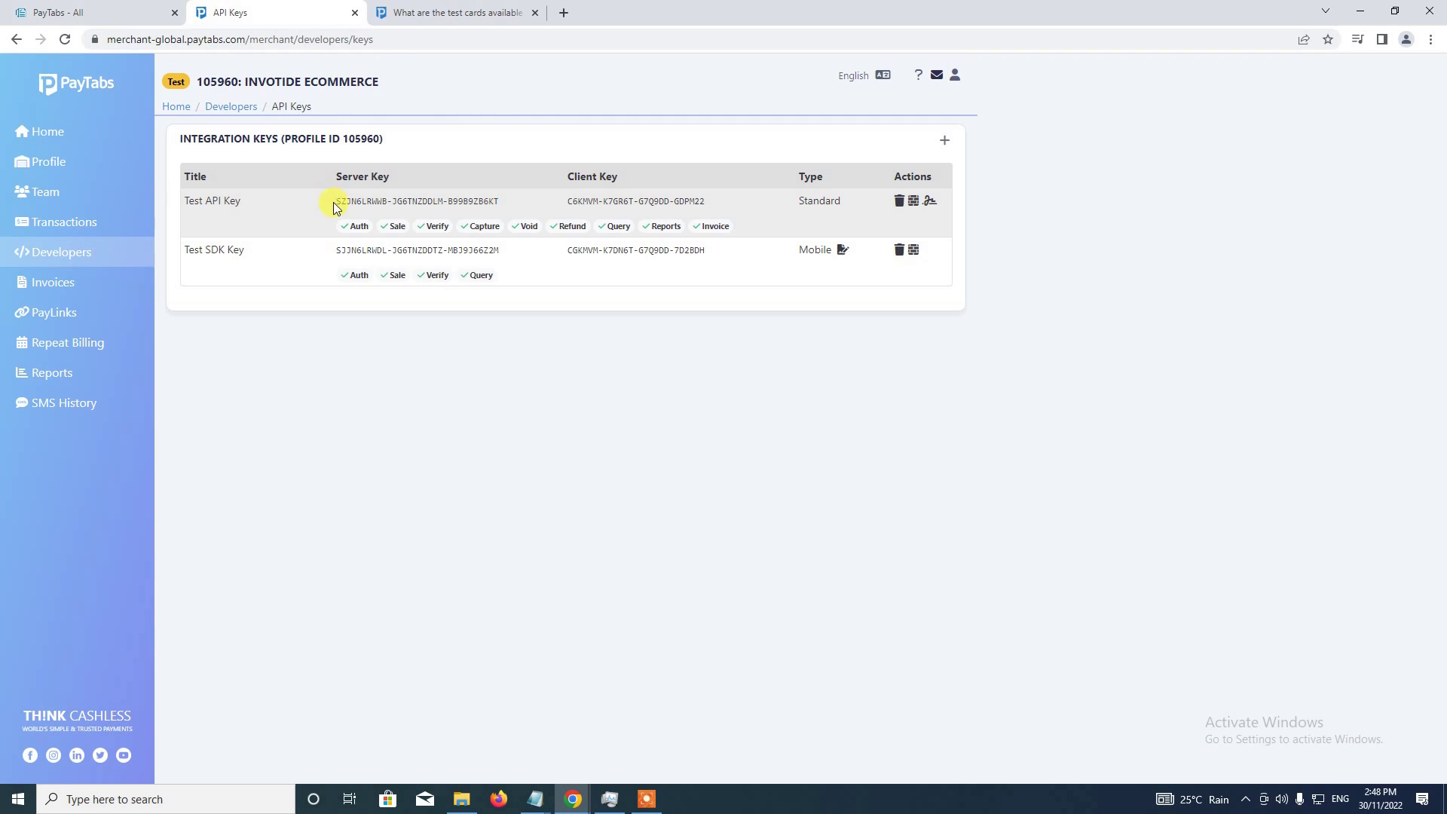
left_click_drag(334, 207, 470, 200)
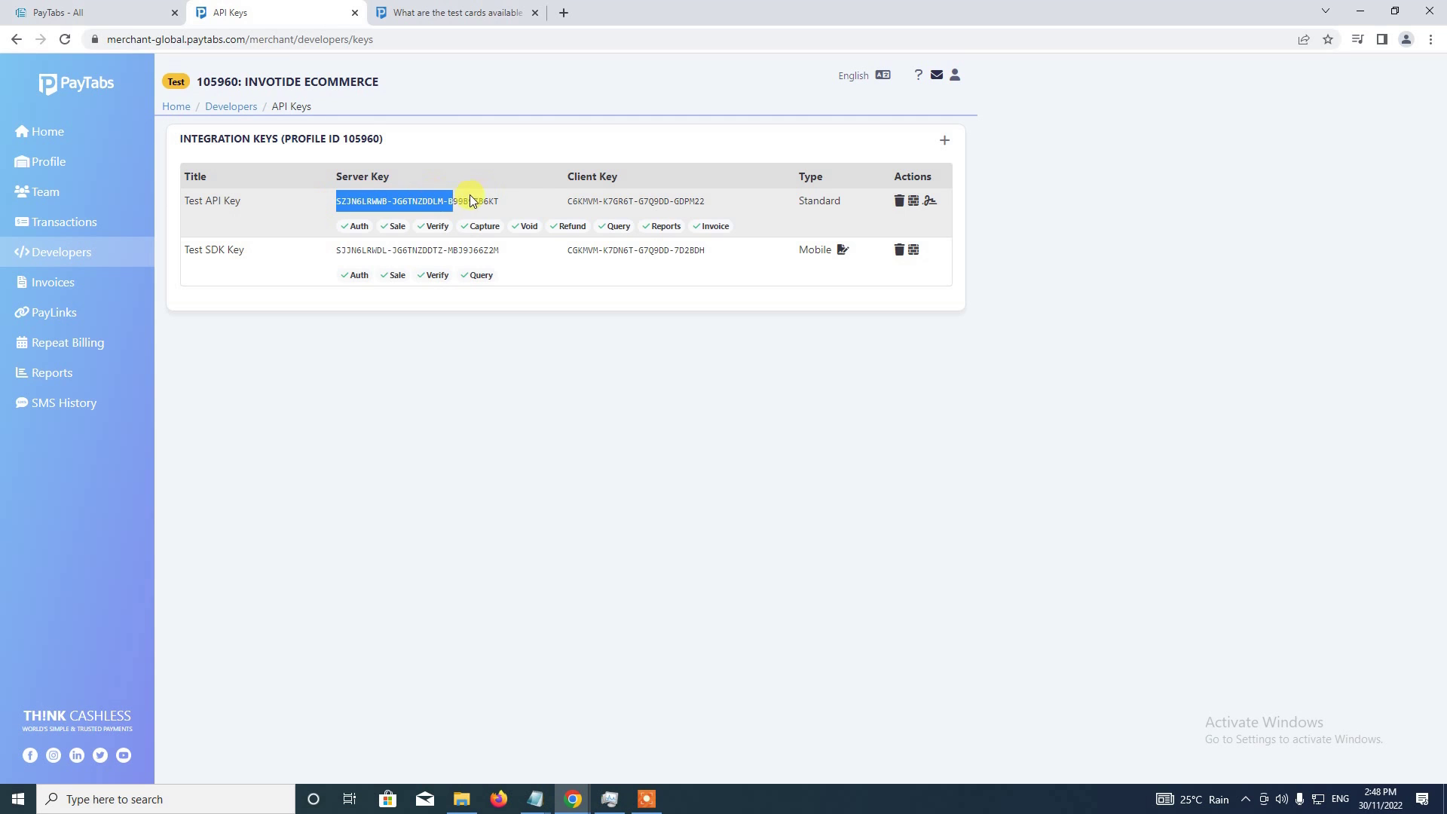
left_click(121, 6)
double_click(331, 412)
key("ctrl+v")
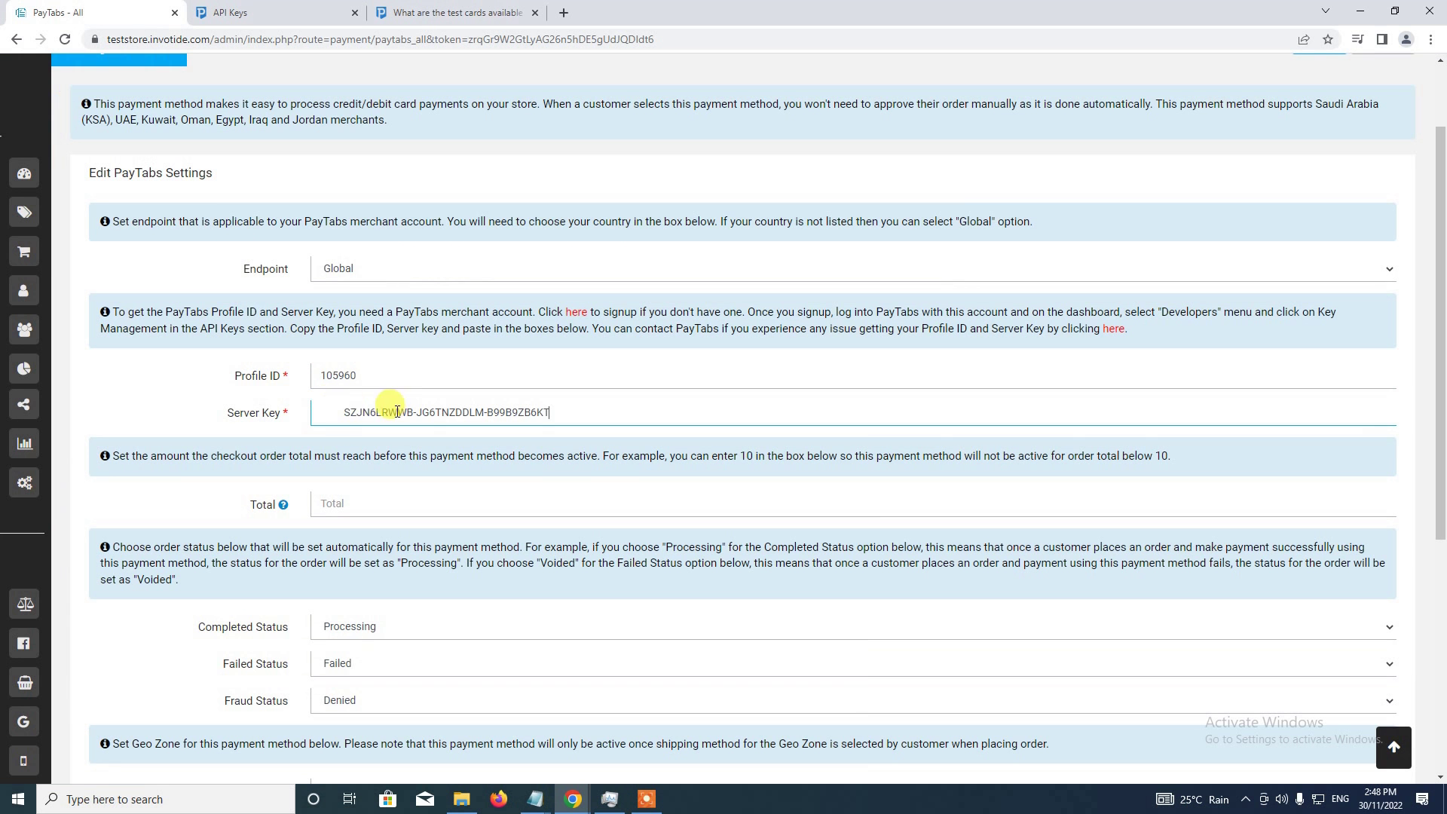
left_click(349, 410)
key("BackSpace")
key("ctrl+a")
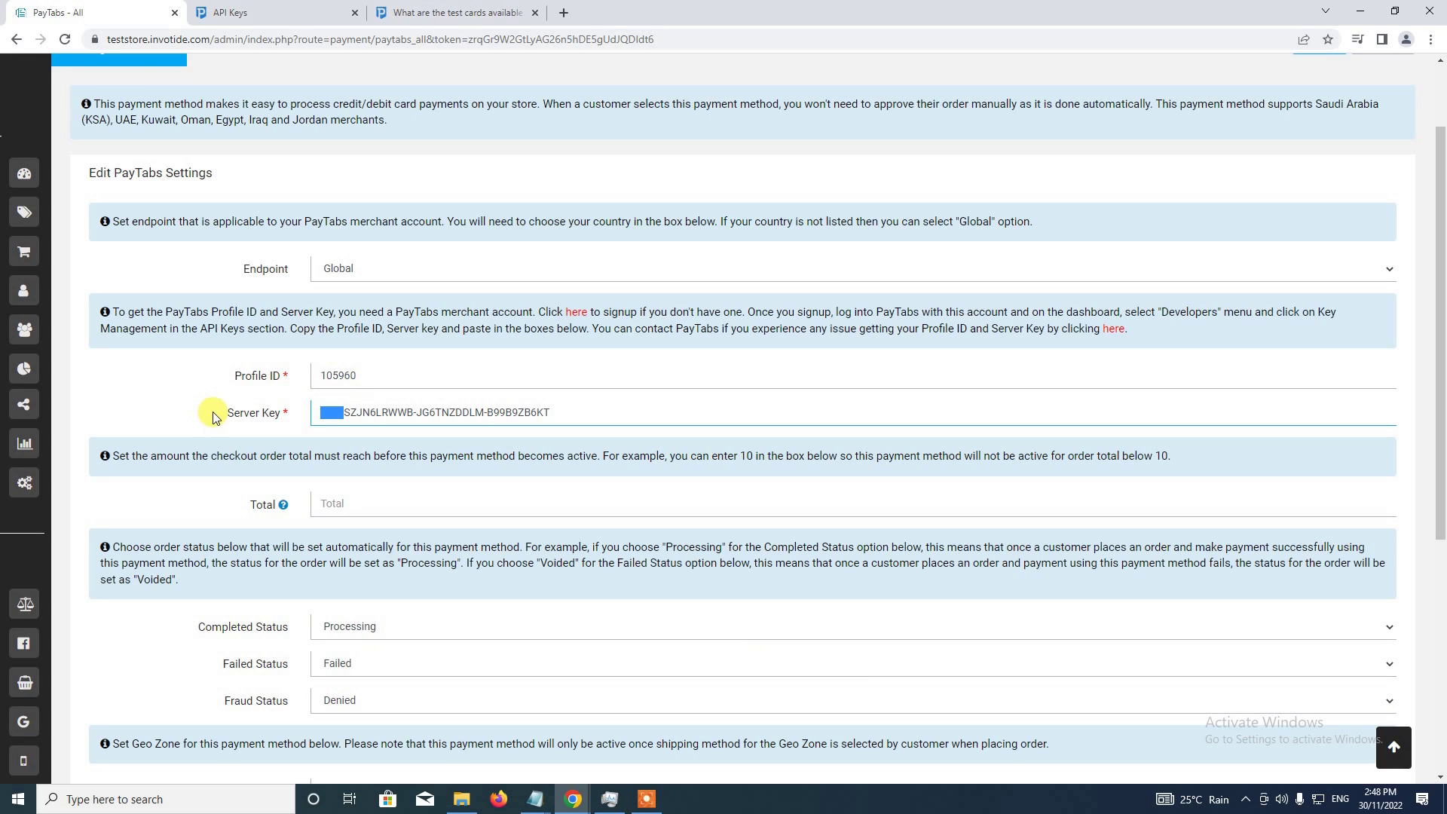
key("End")
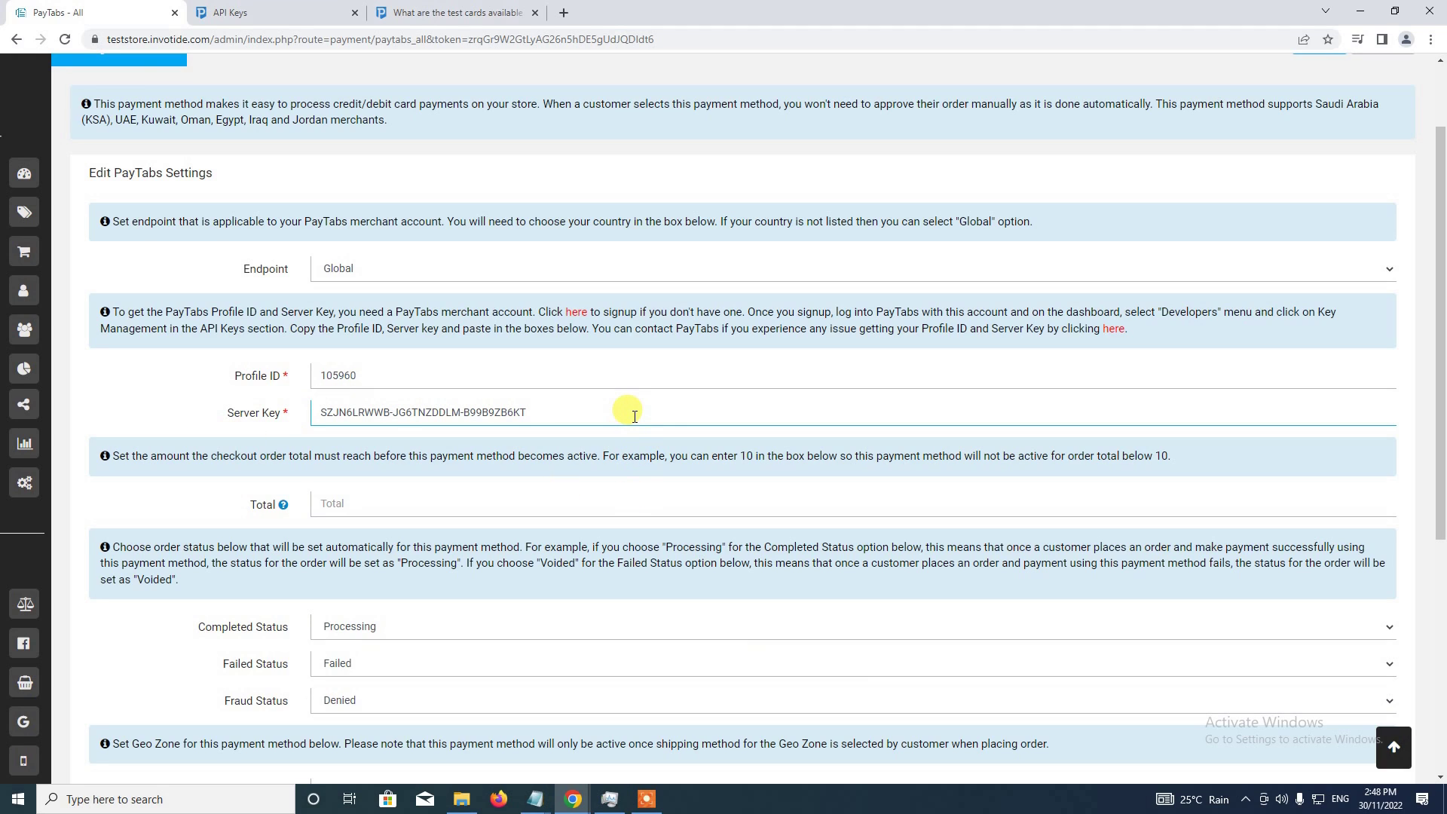
left_click(394, 370)
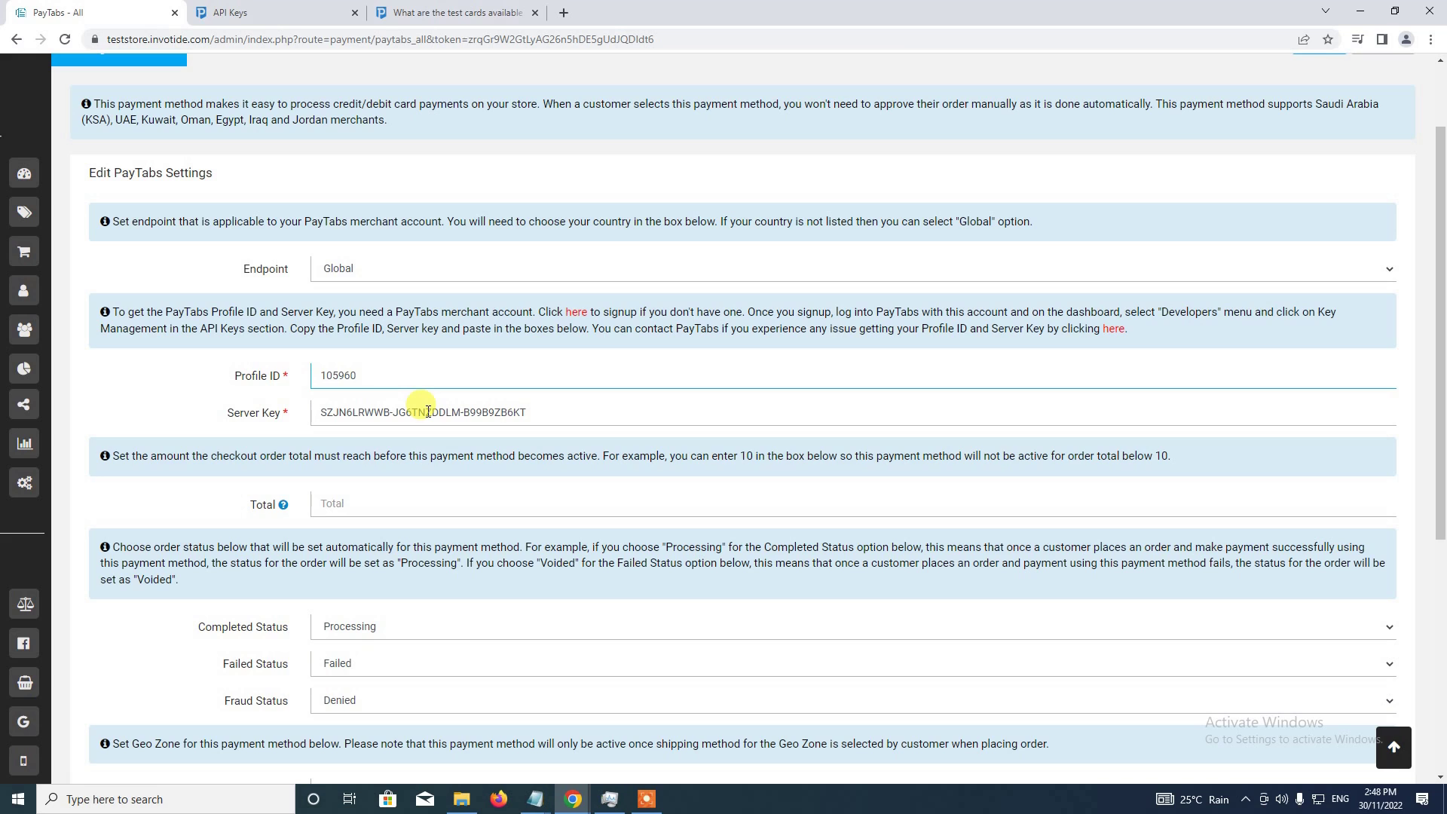
left_click(230, 12)
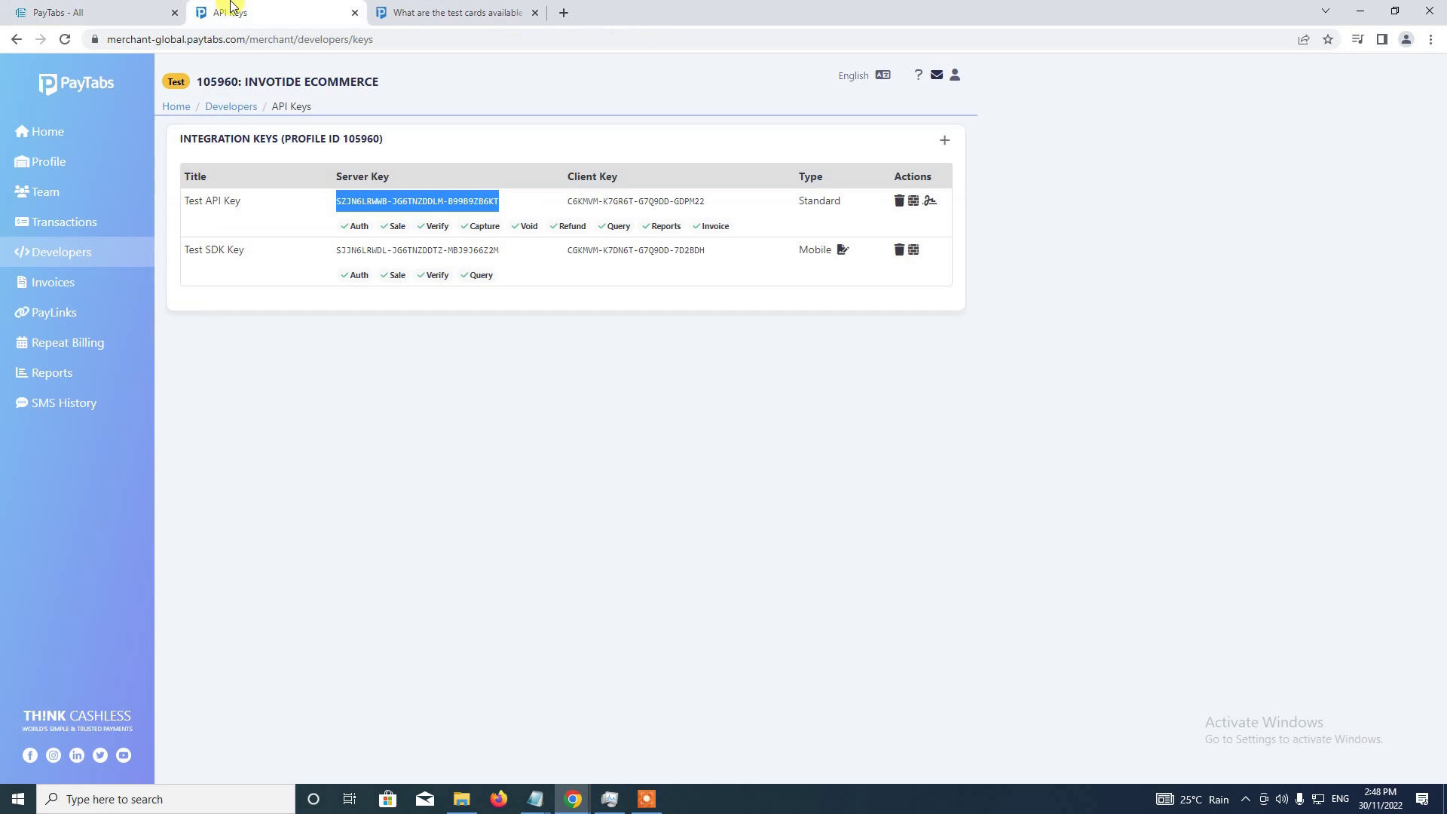
left_click(548, 156)
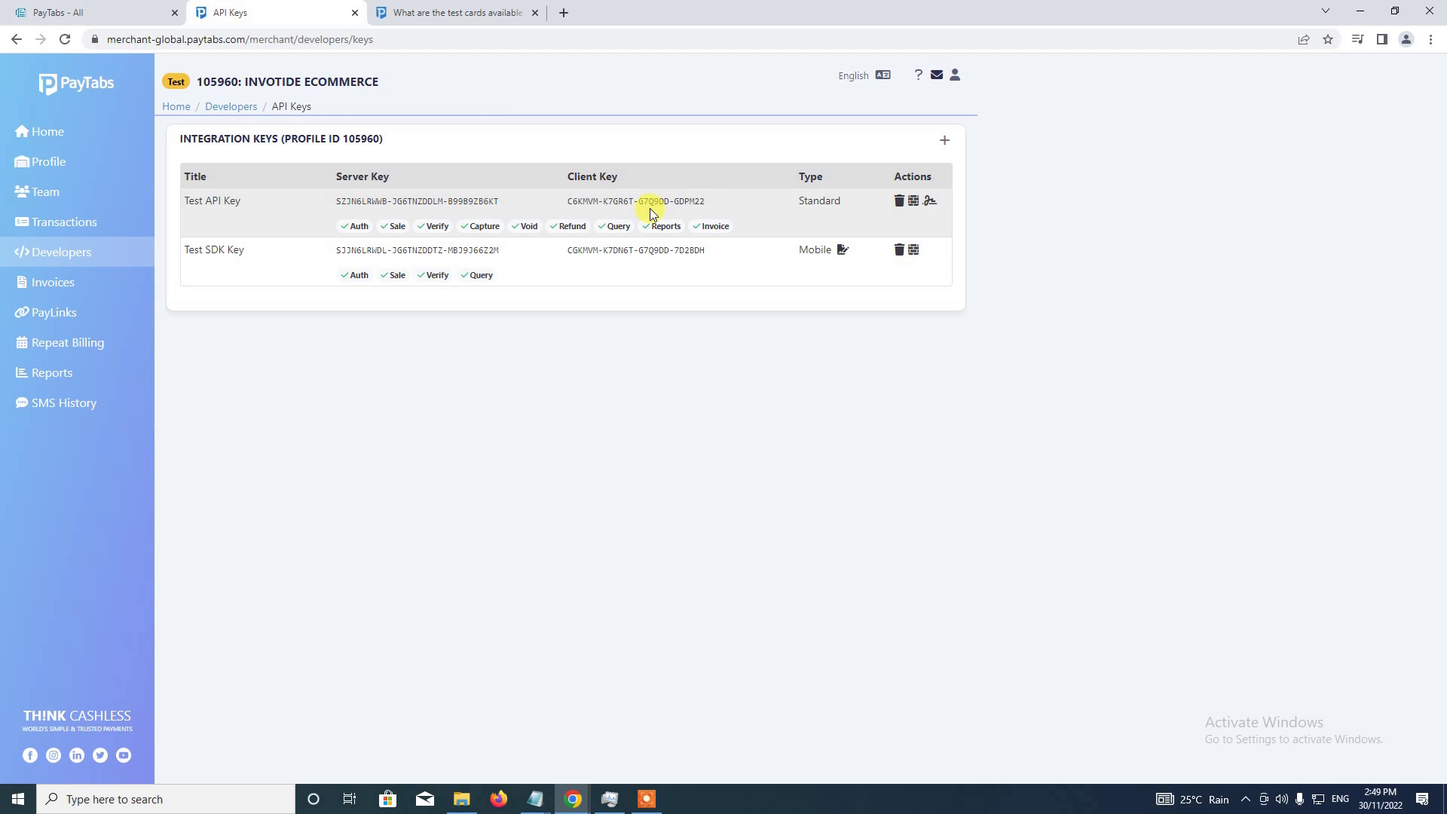
Step: Set the PayTabs minimum order Total to 1
left_click(121, 11)
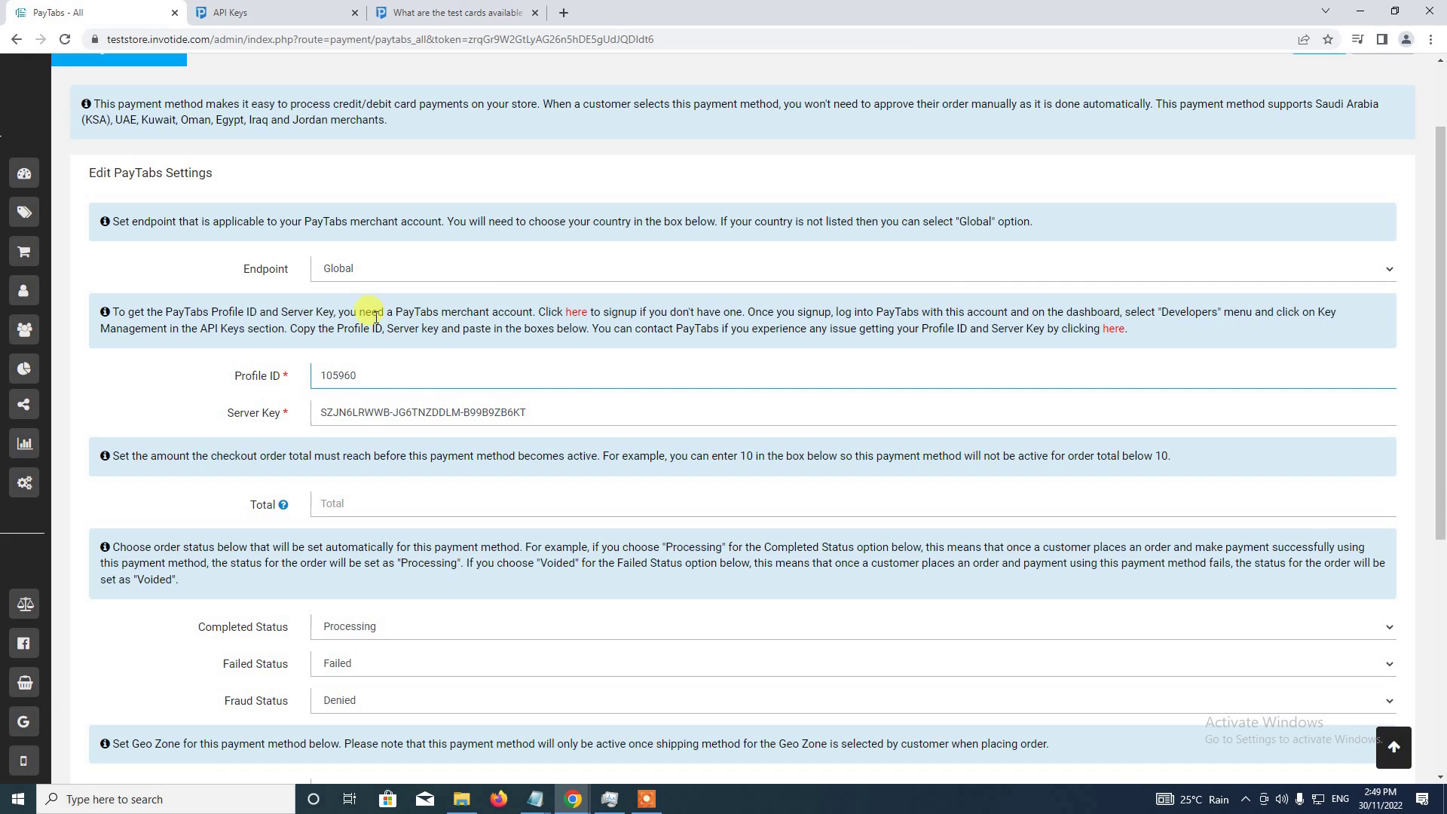
scroll(339, 465, "down", 2)
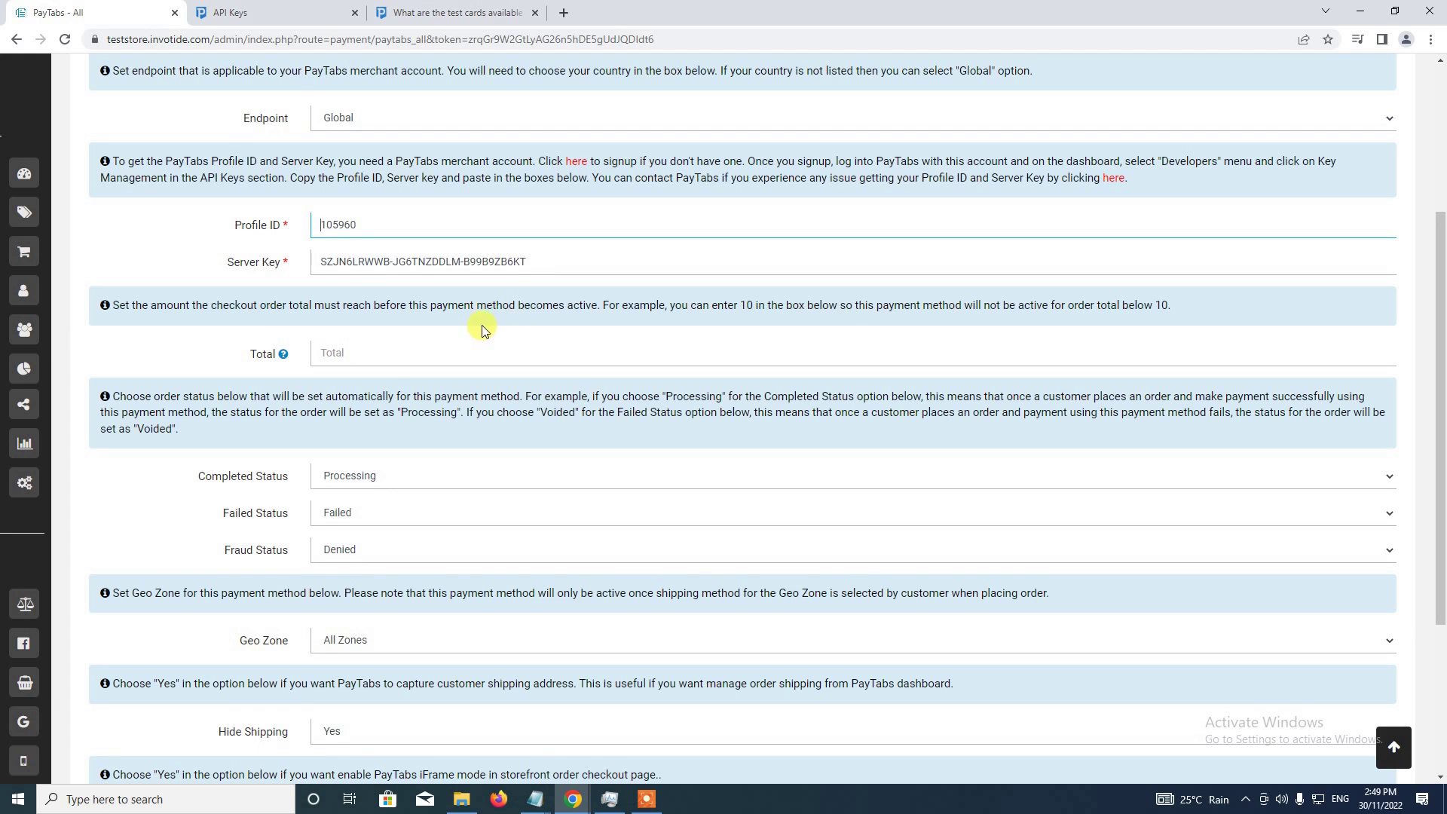
left_click(344, 354)
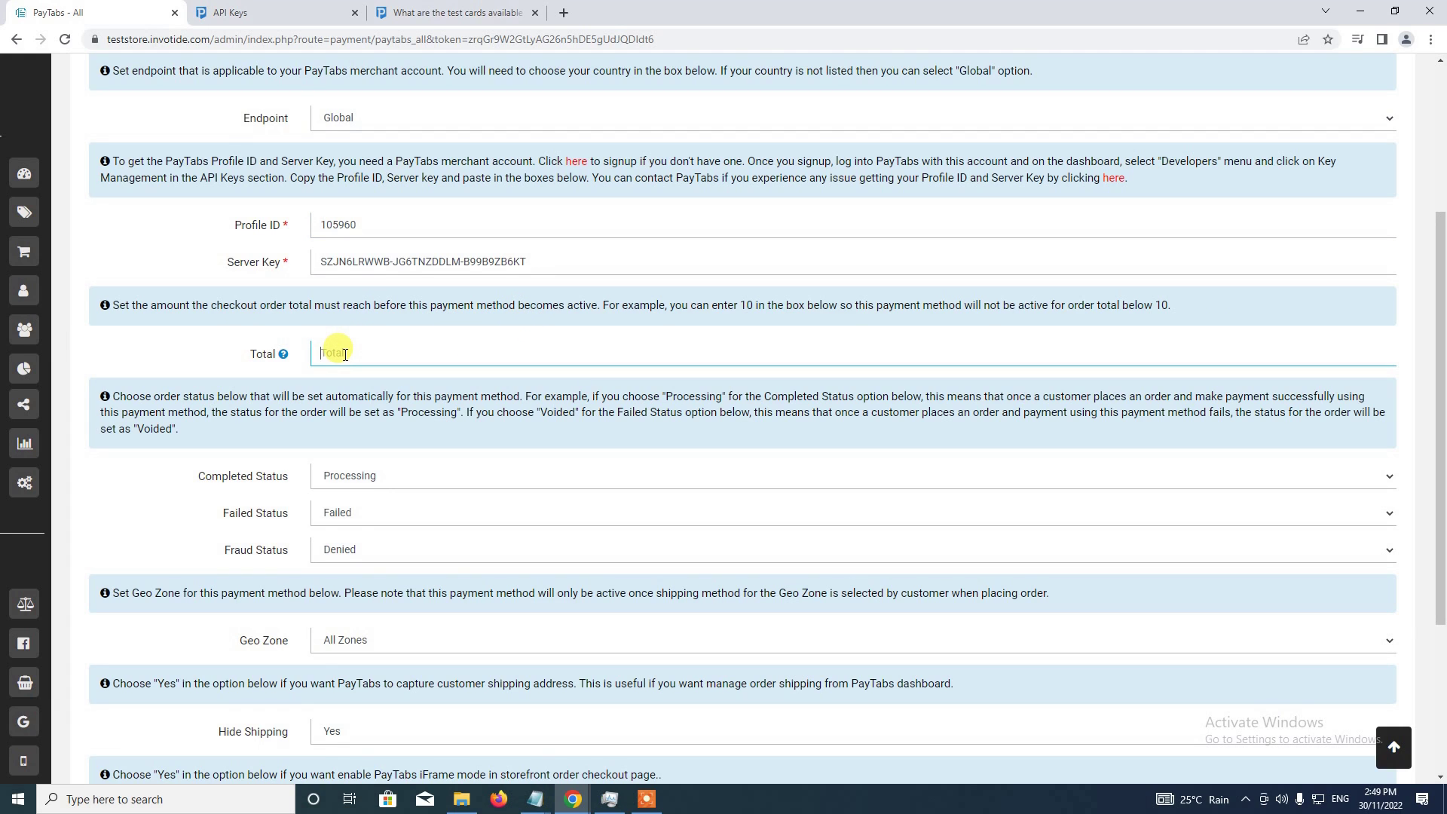
type("1")
Step: Set the completed, failed and fraud order statuses to Processing, Failed and Denied
scroll(302, 400, "down", 2)
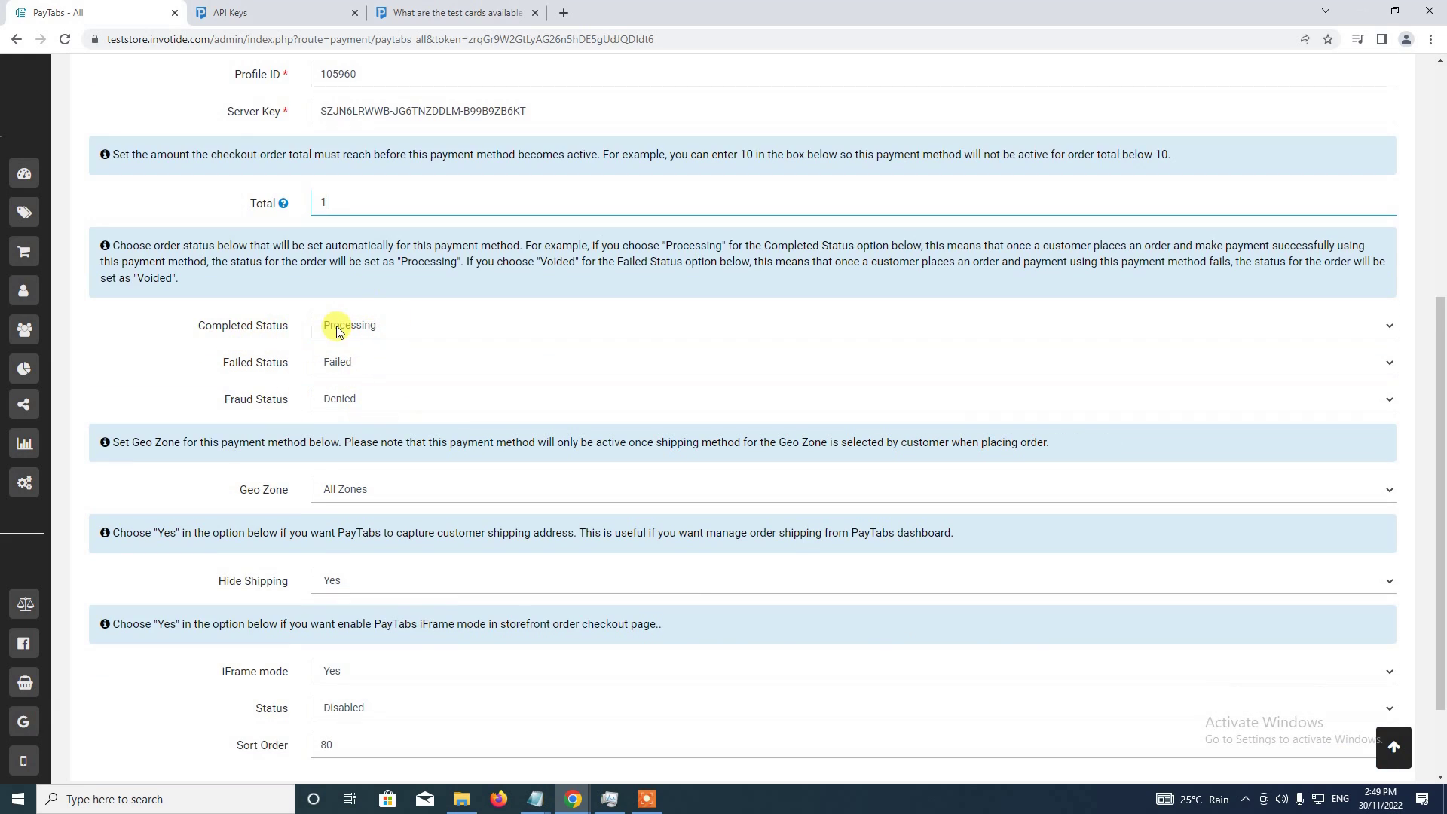
left_click(336, 330)
left_click(358, 497)
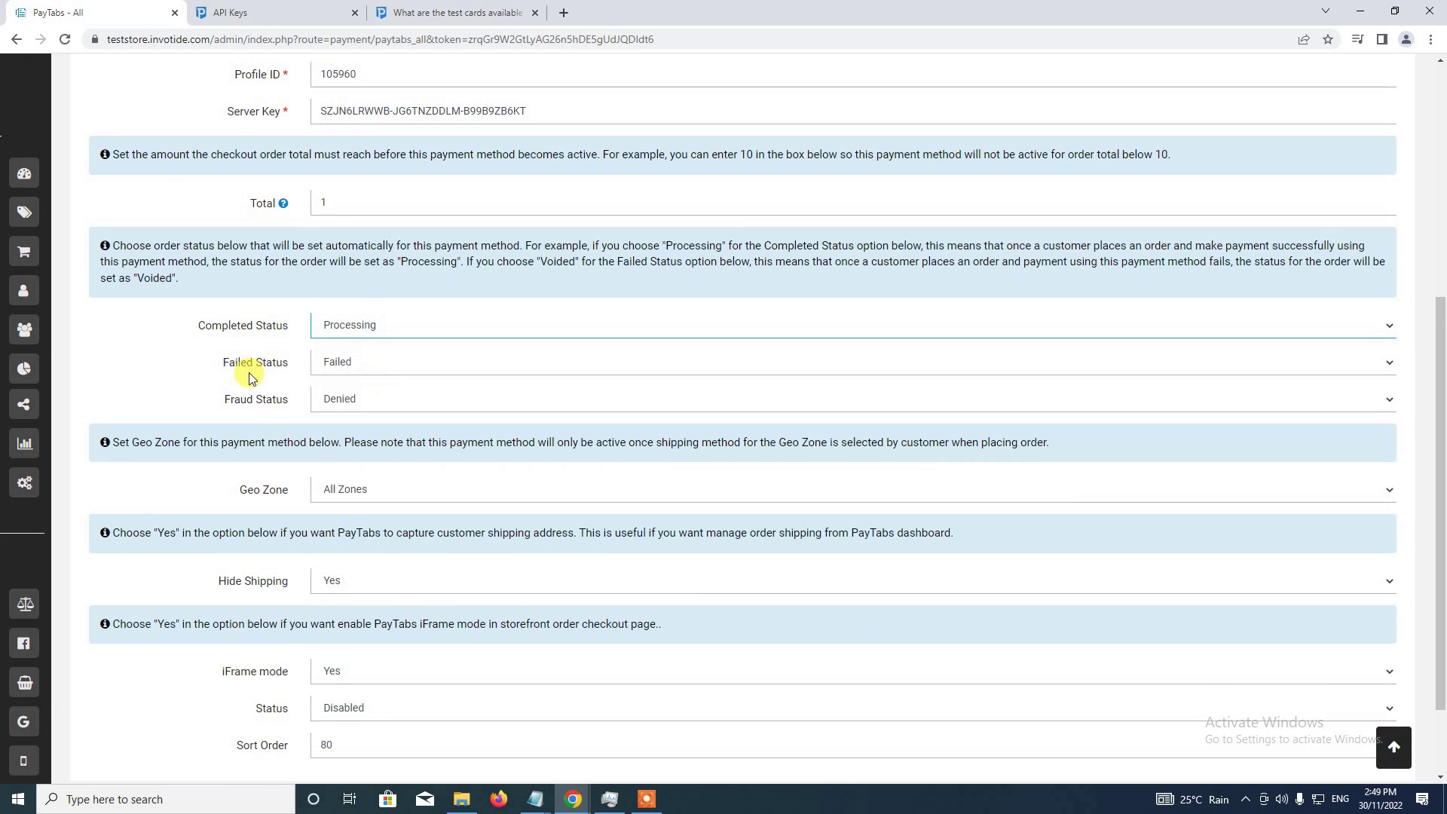
left_click(362, 364)
left_click(354, 490)
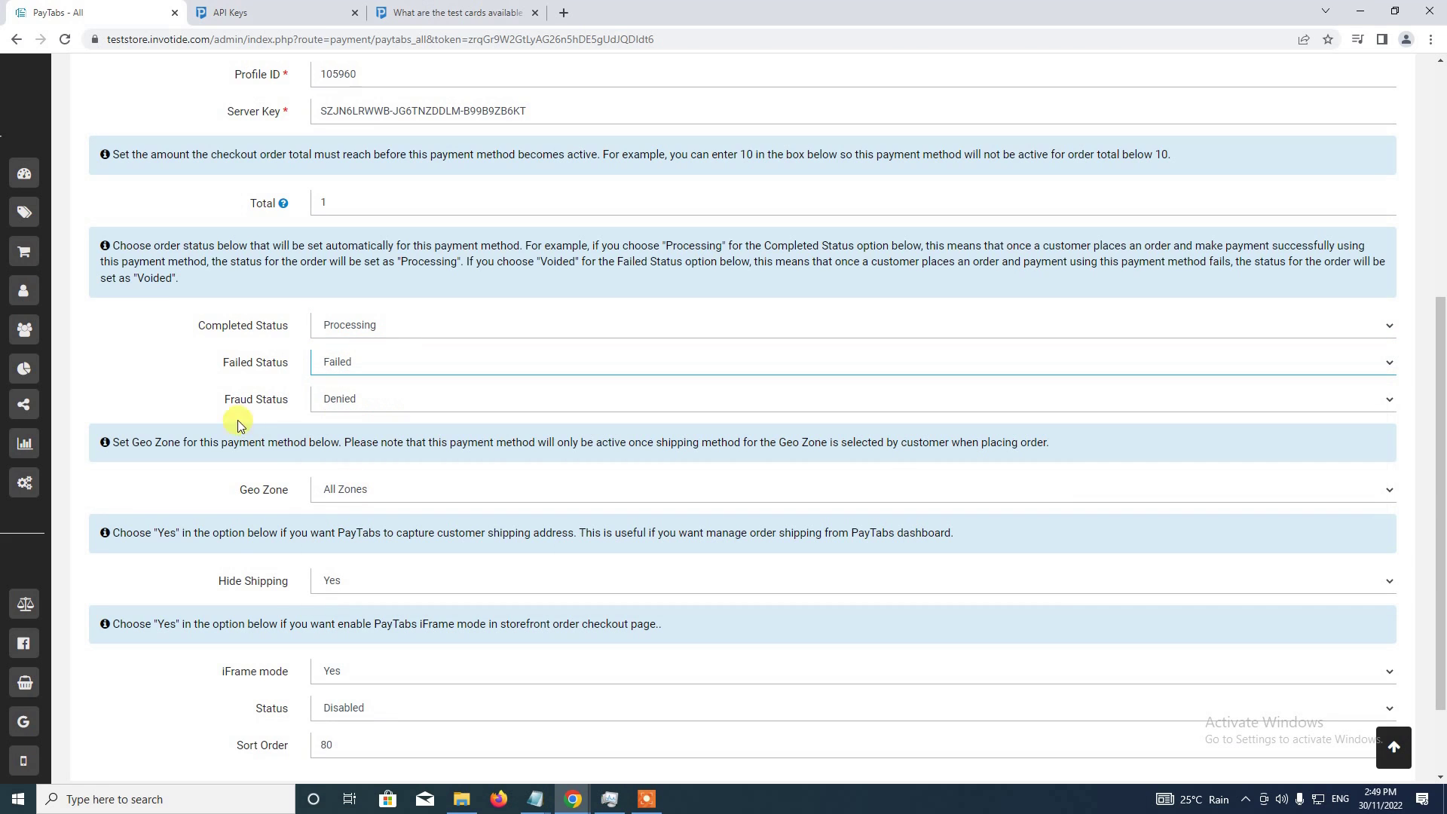
left_click(359, 403)
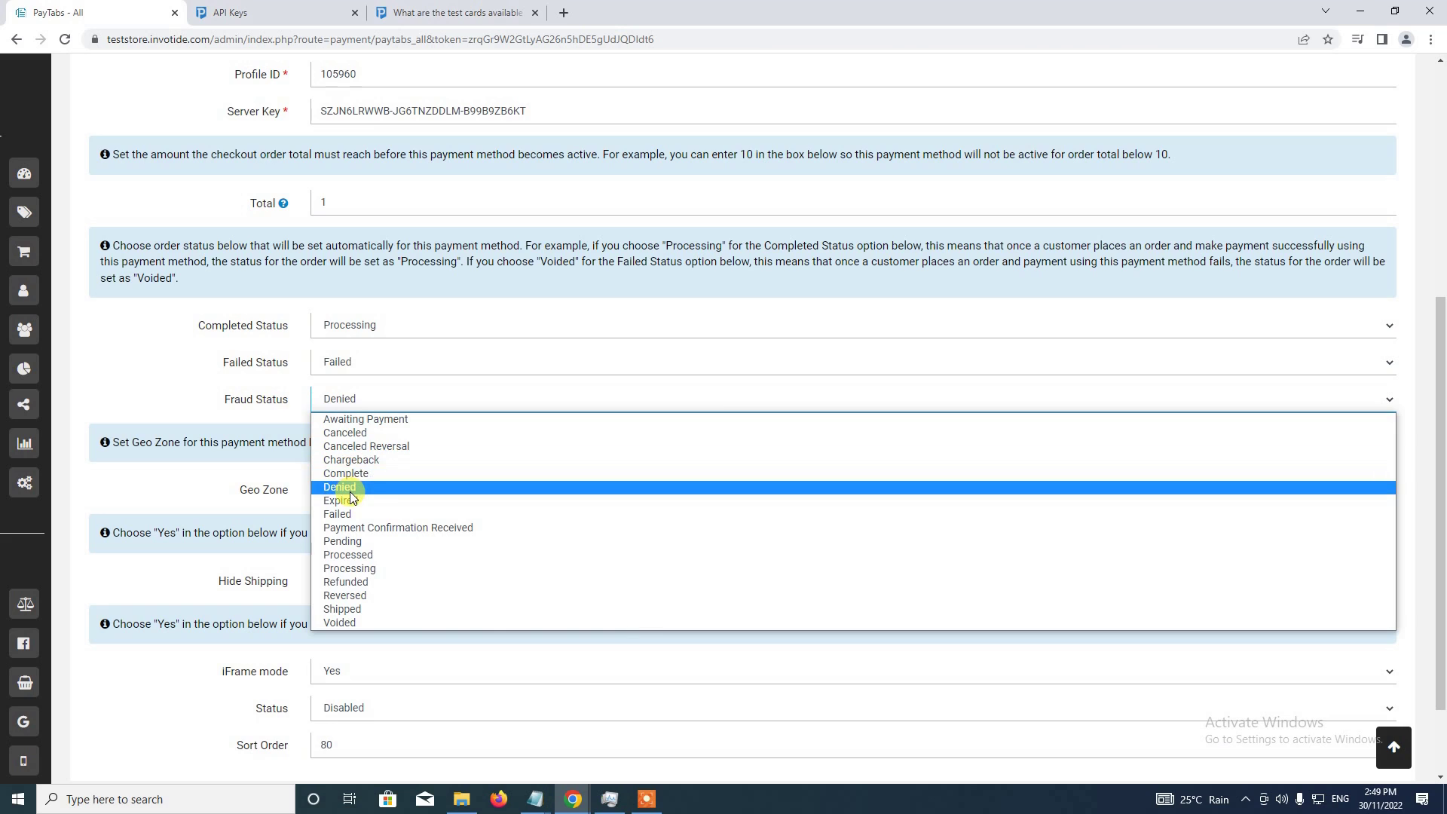
left_click(341, 486)
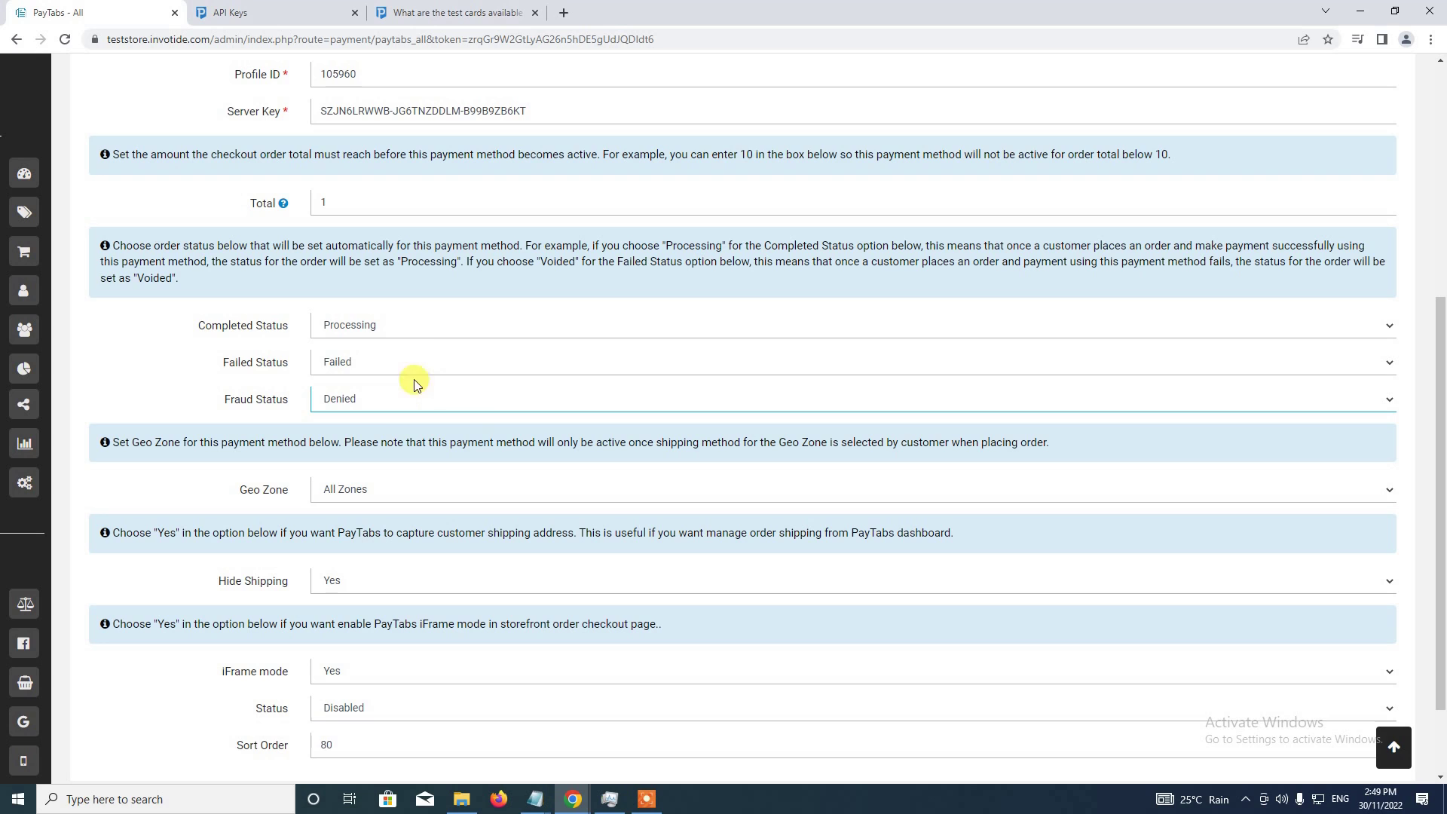
Step: Keep Hide Shipping set to Yes in the PayTabs settings
scroll(369, 418, "down", 2)
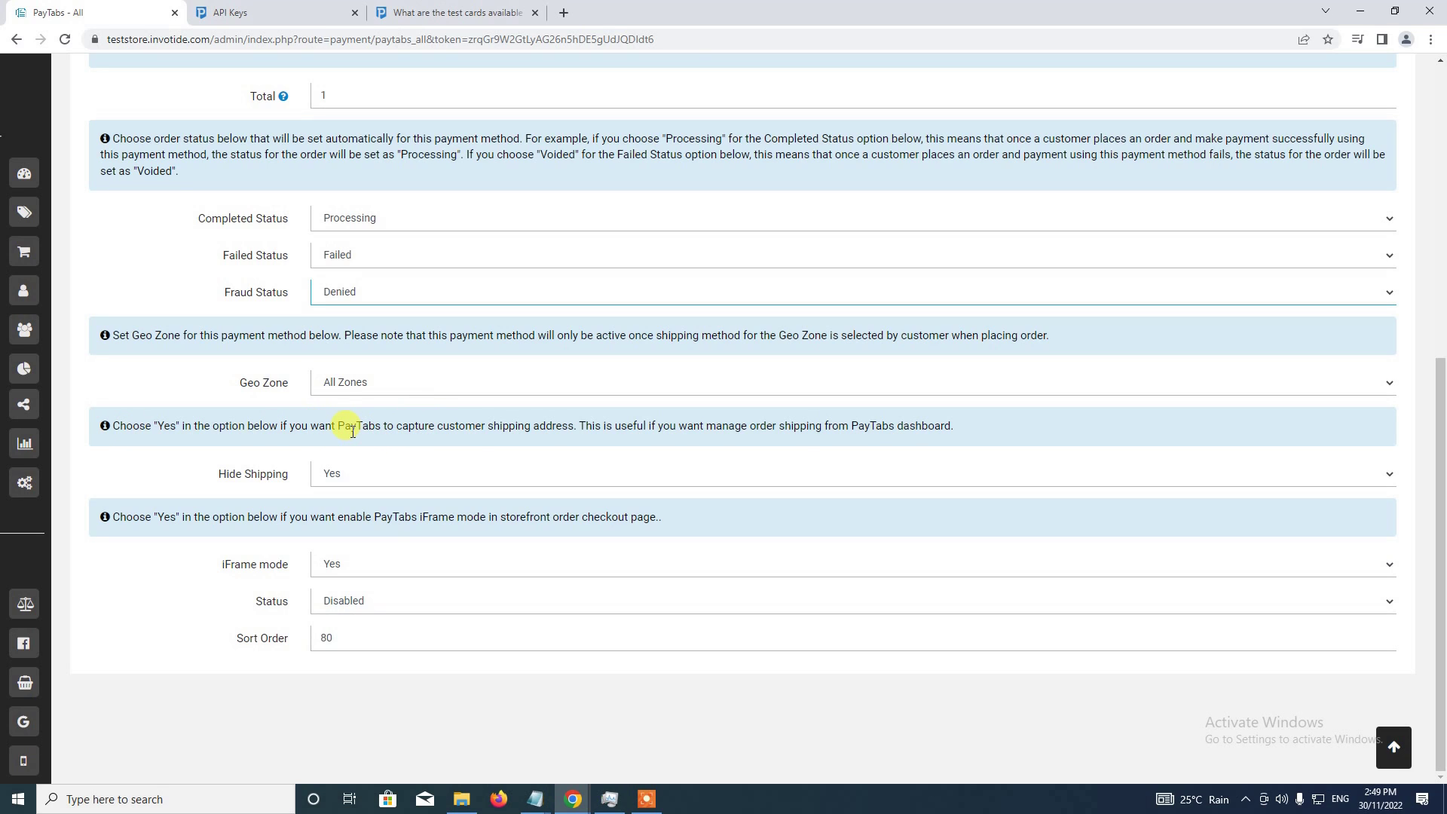
left_click(345, 483)
left_click(341, 491)
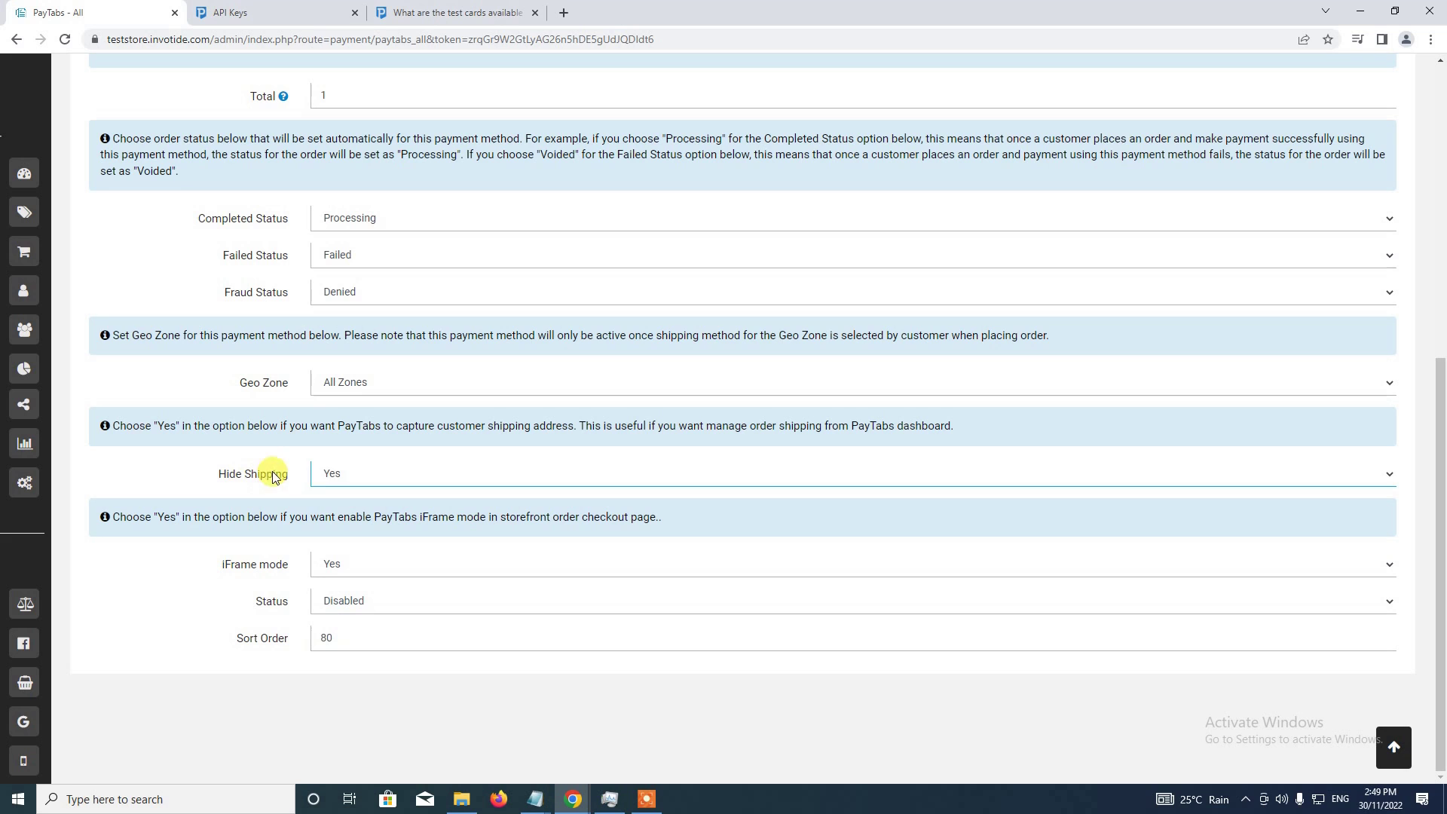
scroll(363, 467, "up", 2)
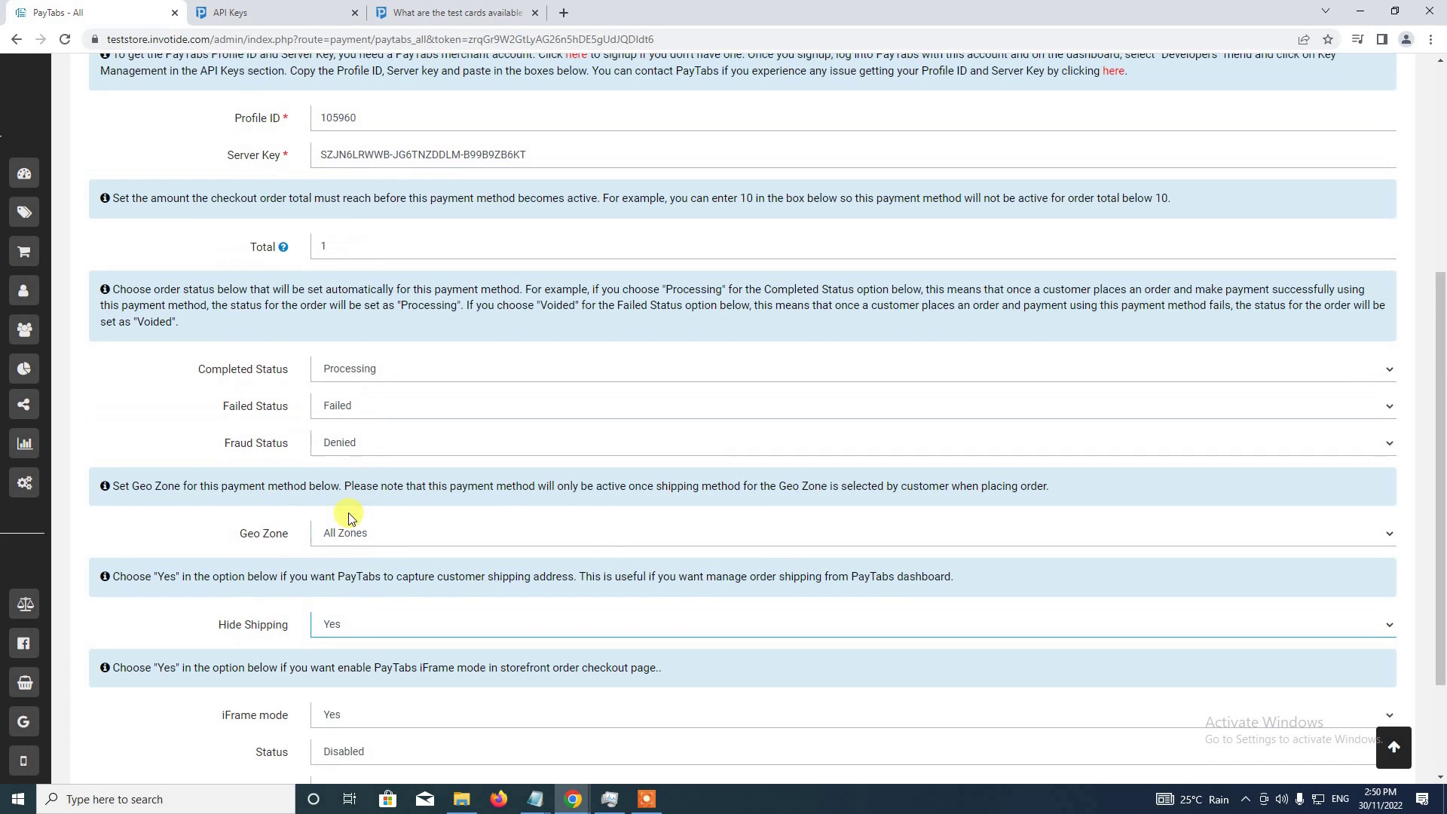
scroll(349, 497, "down", 2)
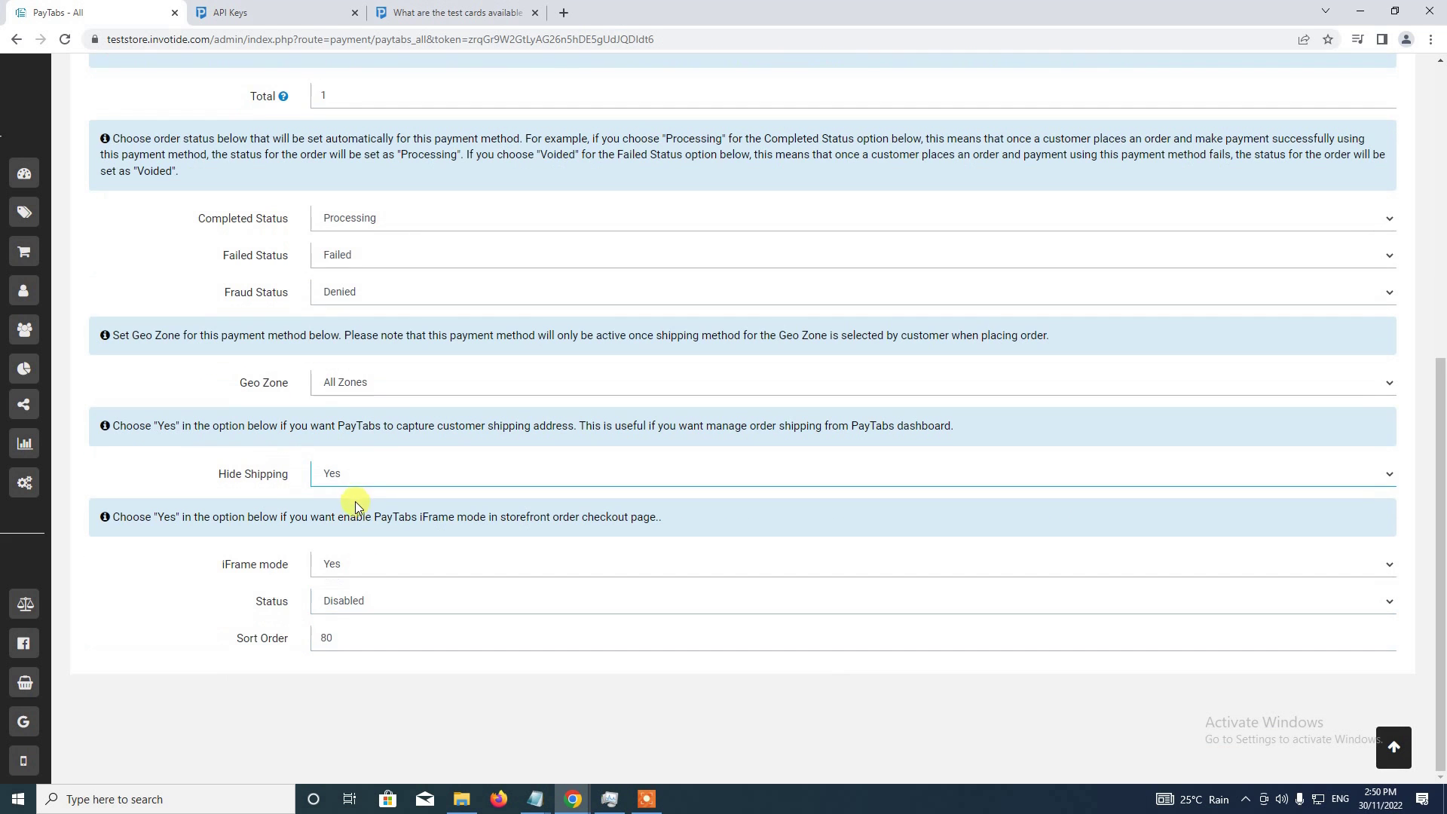
Step: Set iFrame mode to No, Status to Enabled and sort order from 80 to 2
left_click(342, 566)
left_click(347, 594)
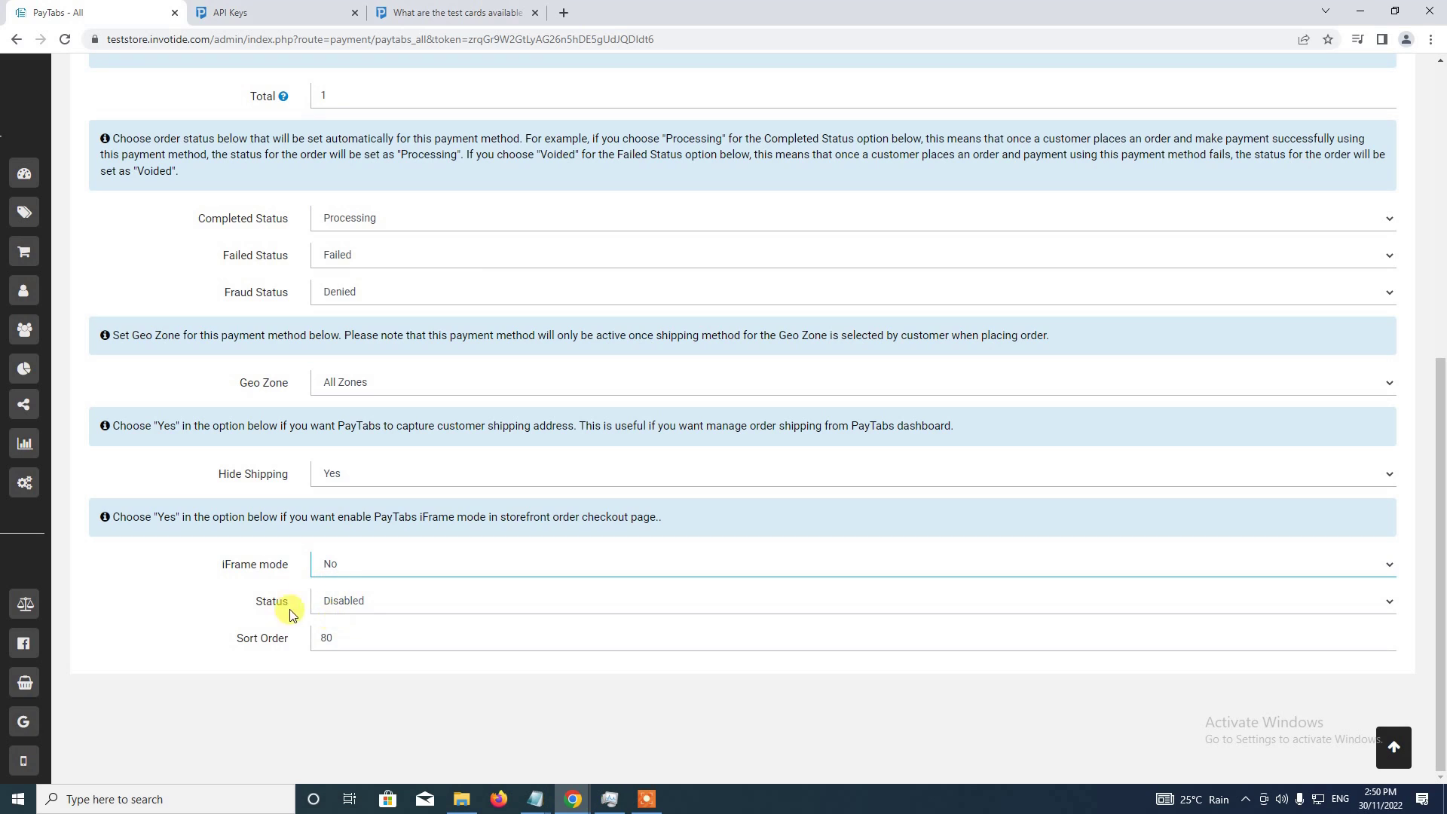
left_click(360, 600)
left_click(347, 617)
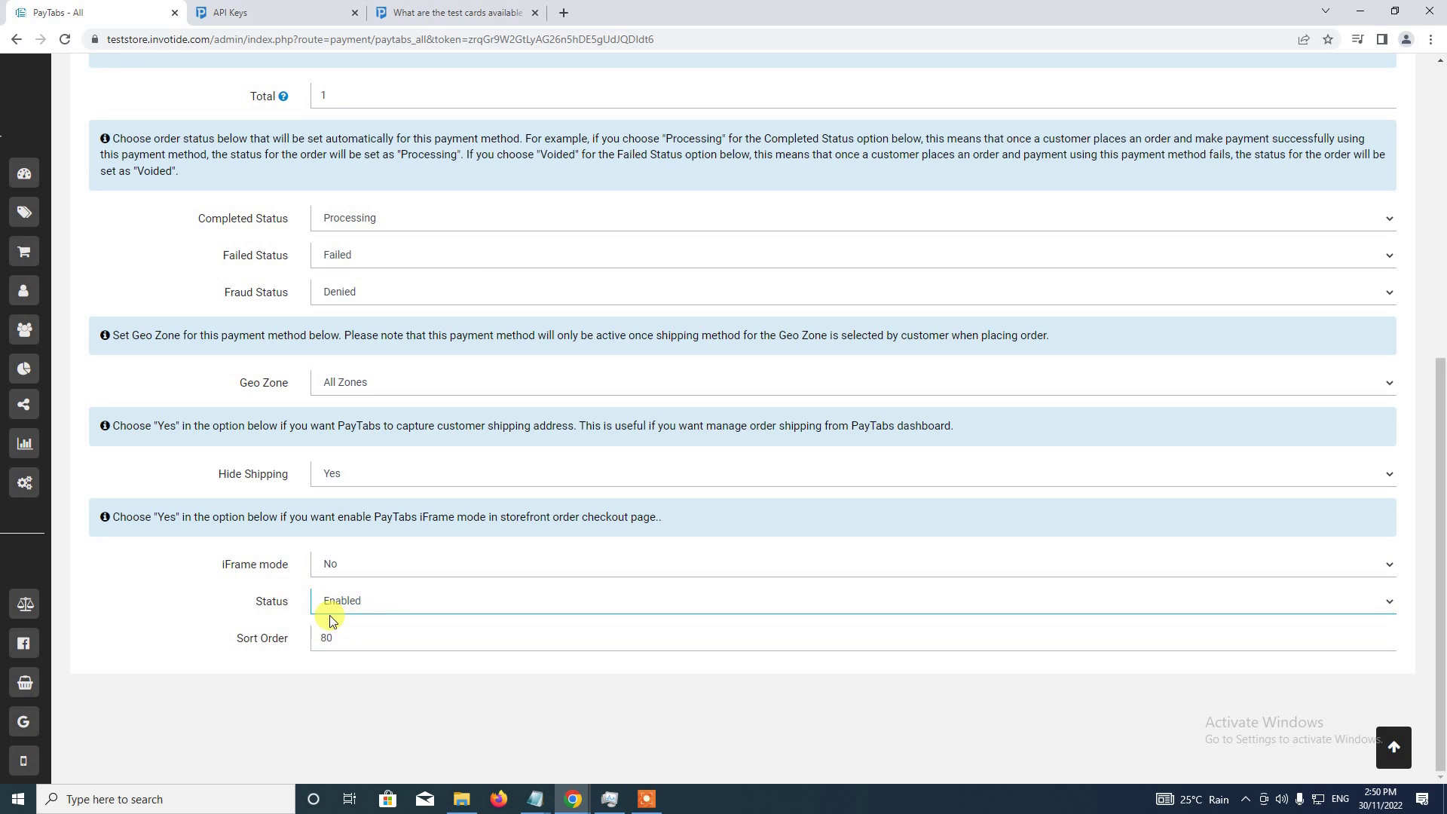
left_click_drag(340, 638, 269, 638)
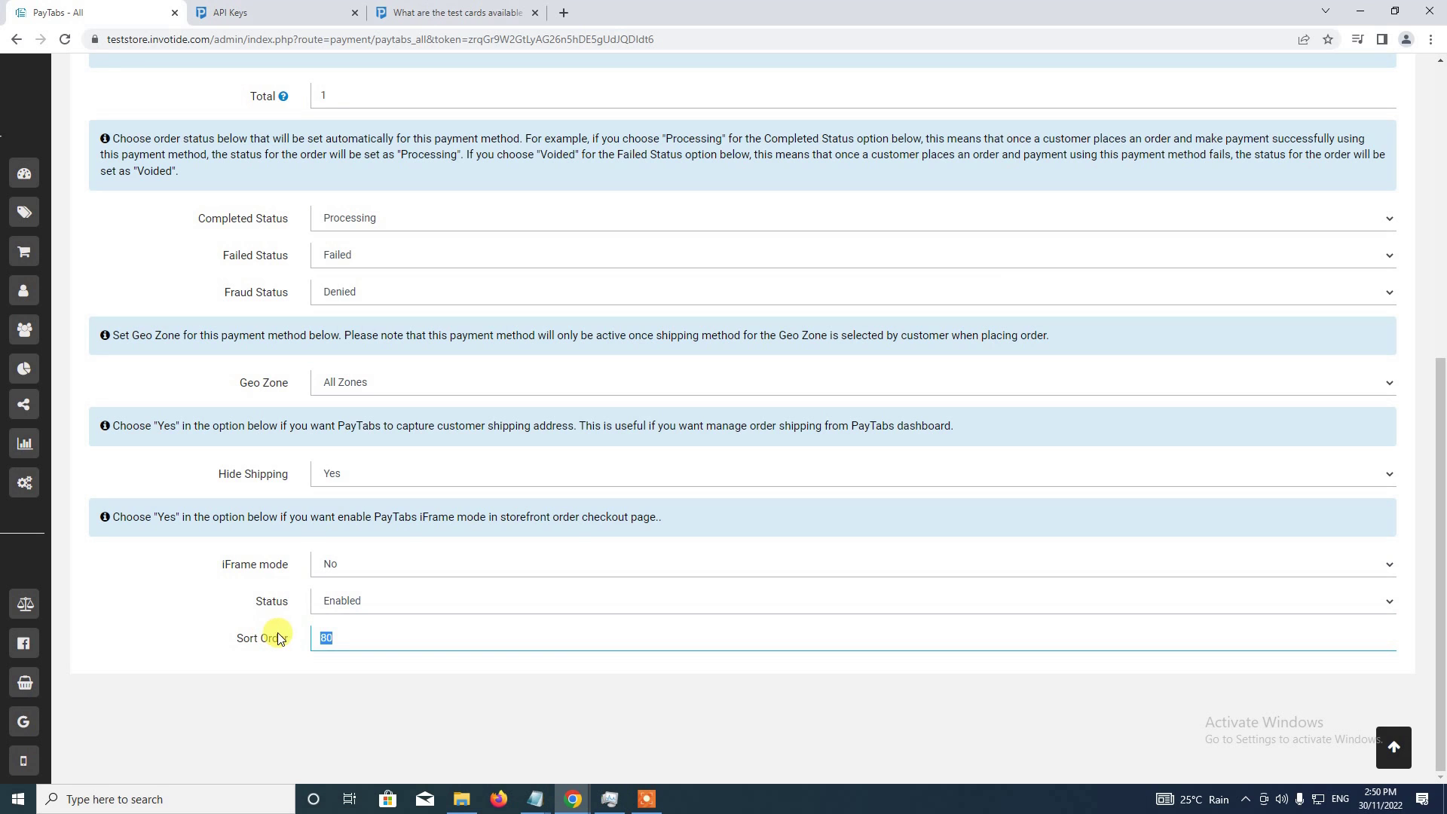
type("2")
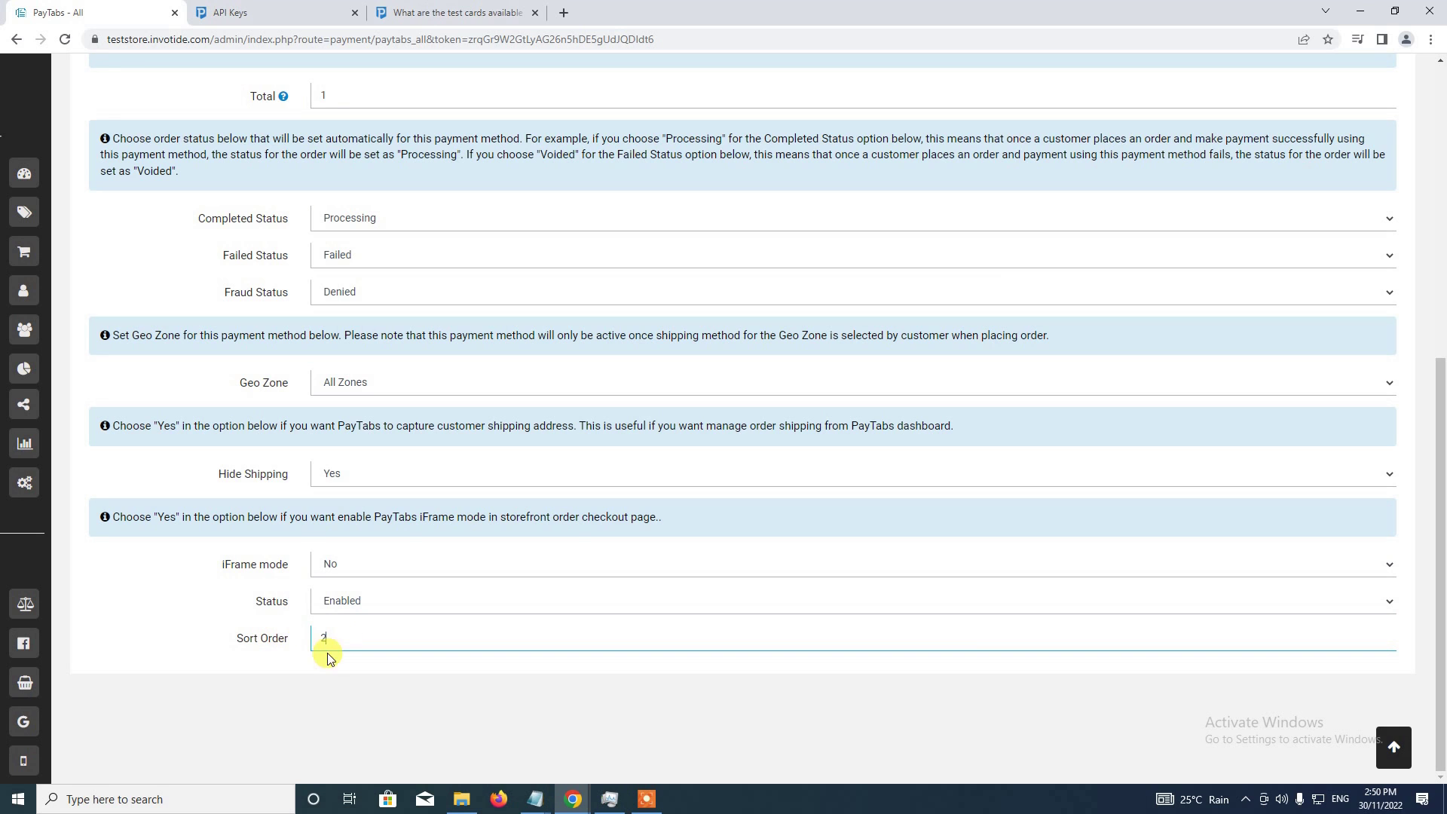
left_click(1390, 746)
Step: Save the PayTabs settings, then add Test Product 1 from the storefront to the cart (quantity 2, $20)
left_click(1317, 147)
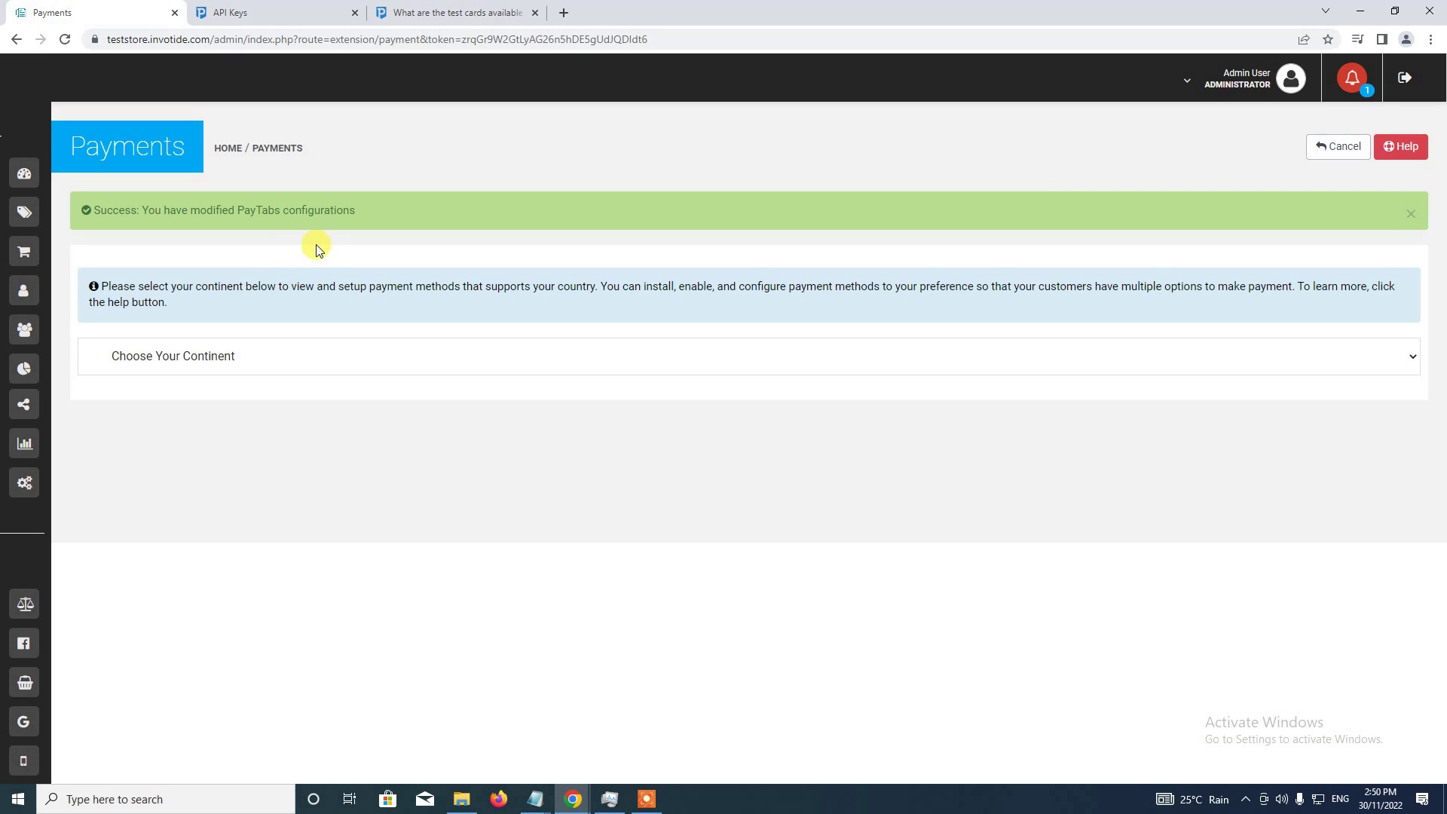
left_click(1236, 78)
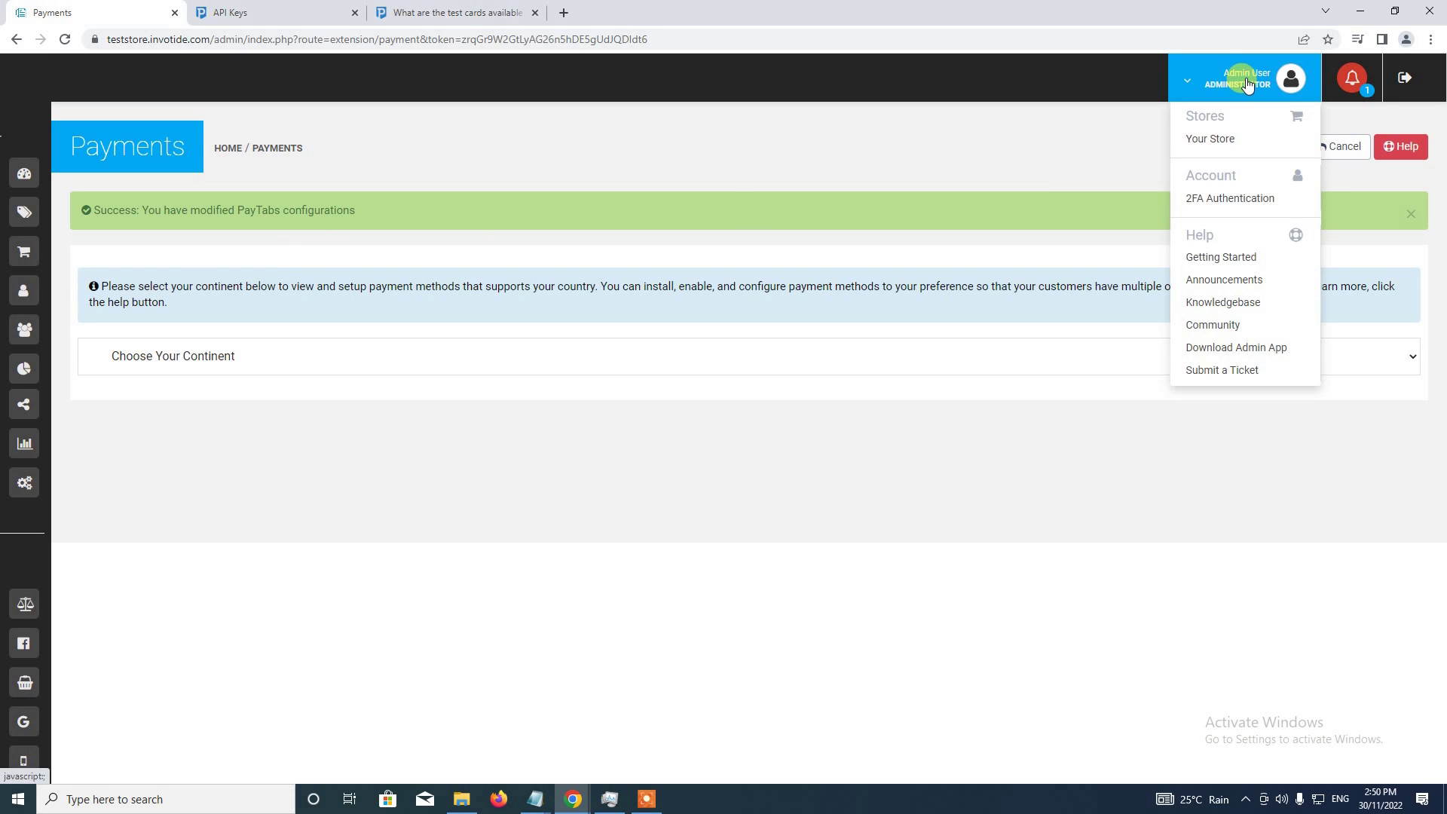
left_click(1232, 154)
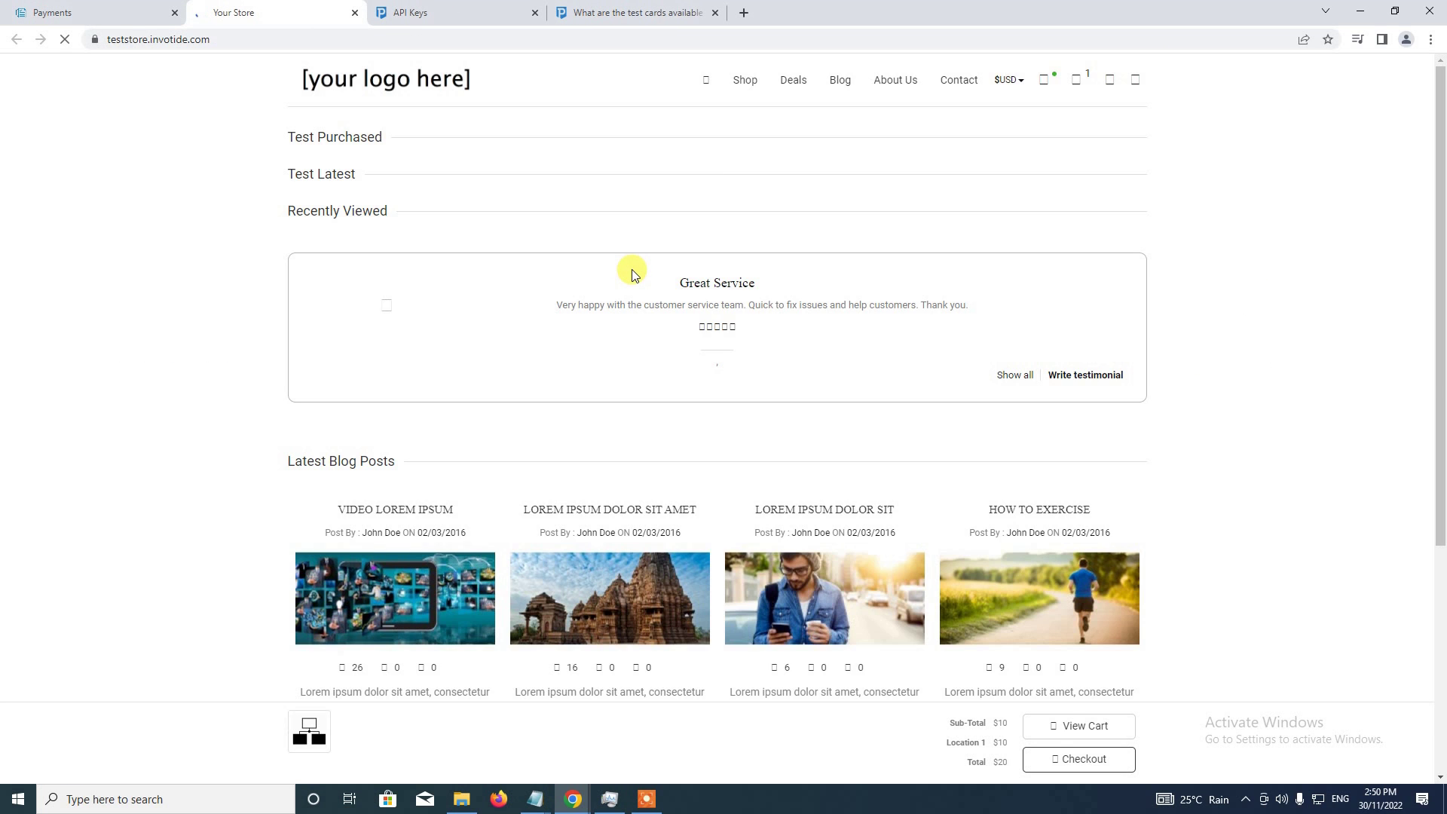
scroll(376, 427, "down", 1)
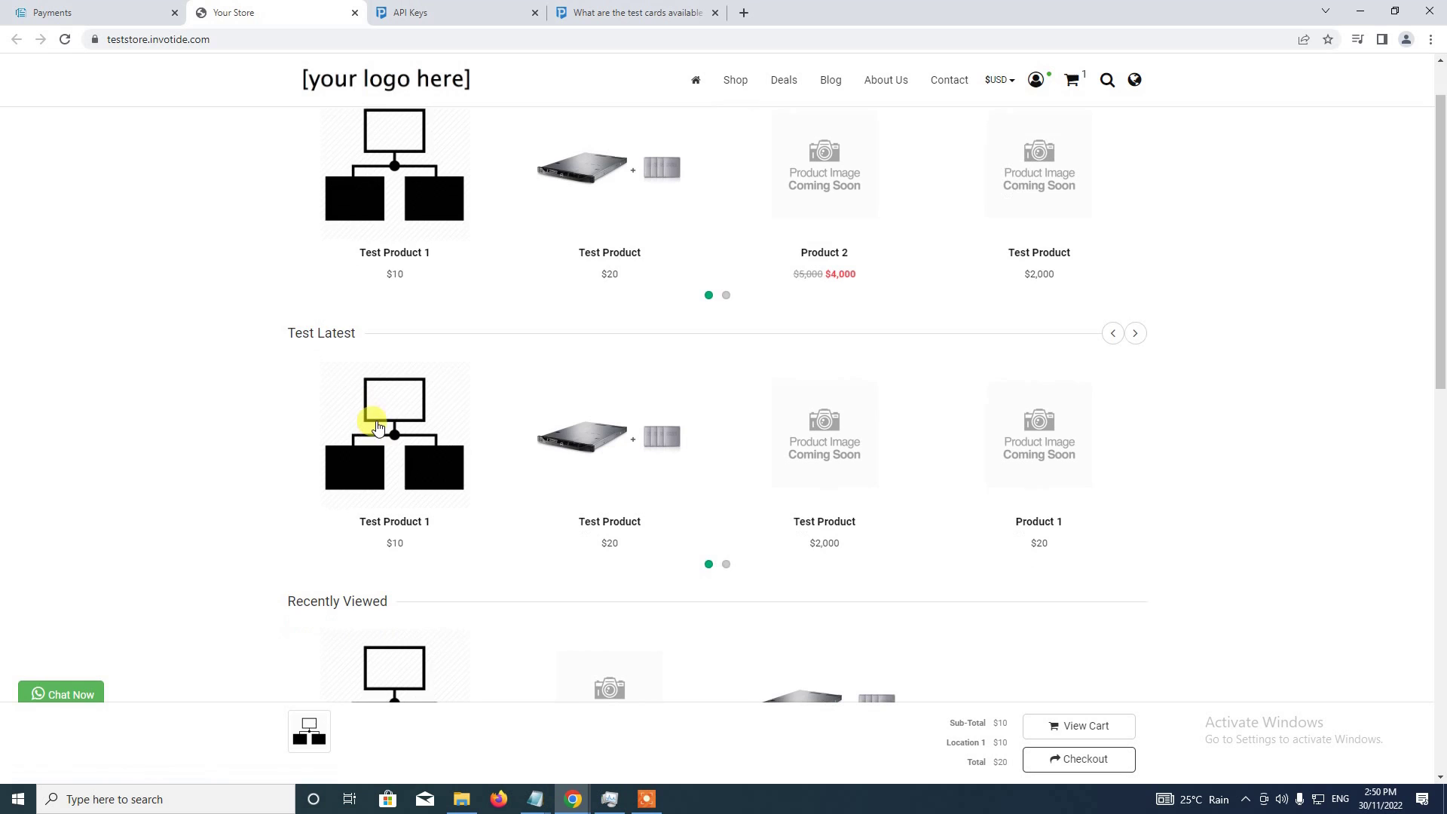
left_click(406, 432)
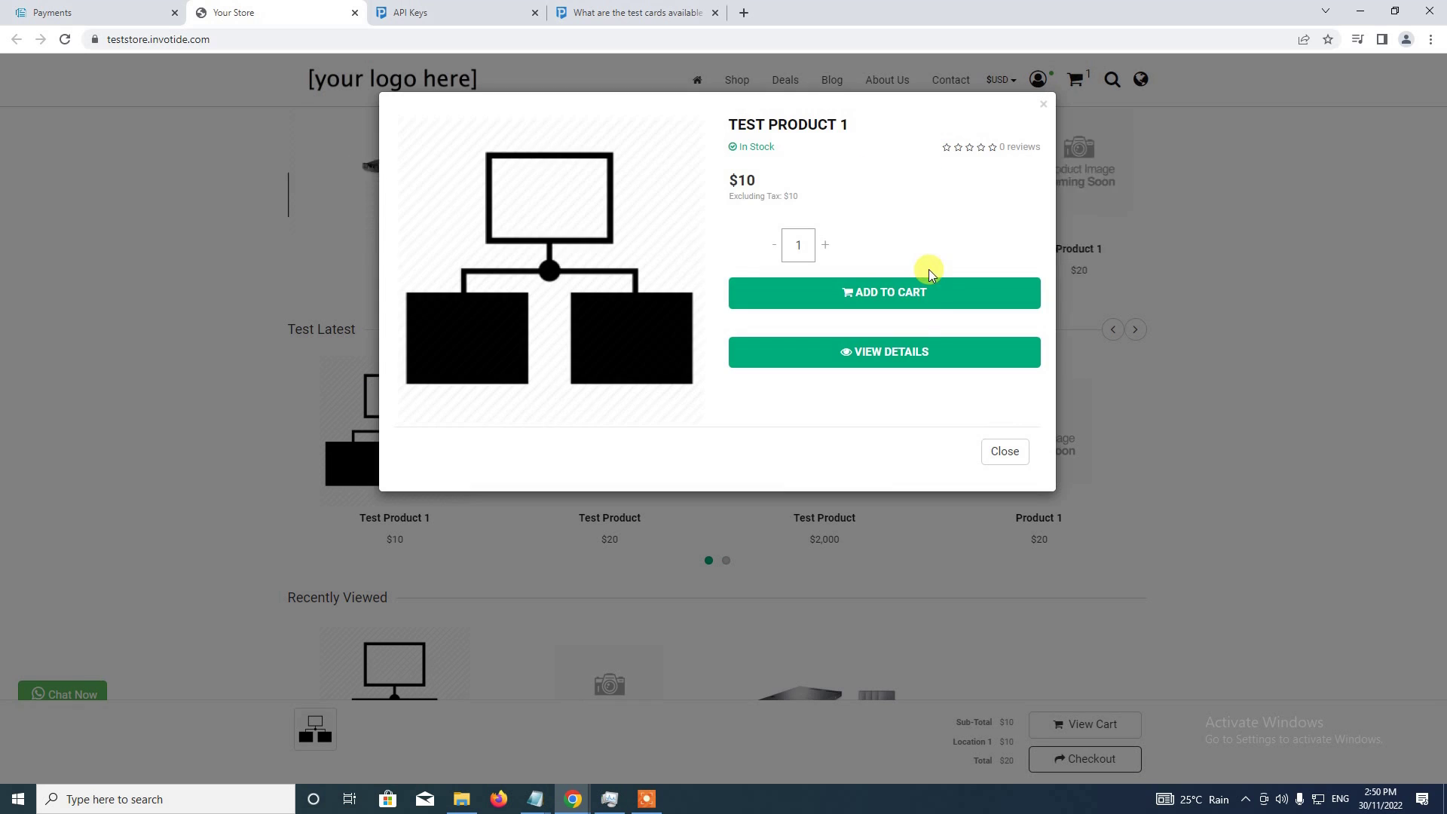
left_click(896, 291)
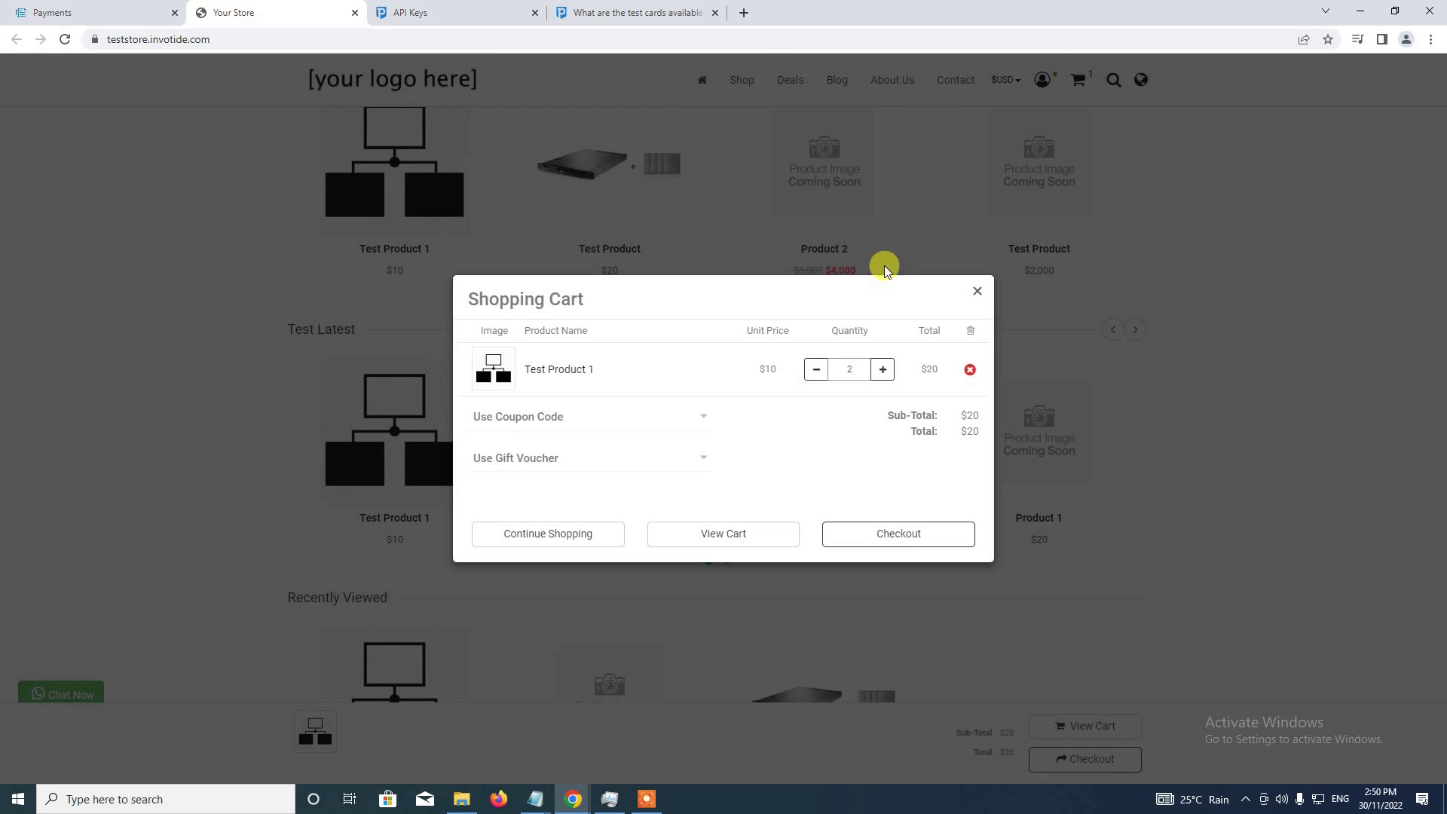
Step: Check out with the existing address, Location 1 shipping and Pay with PayTabs, reaching the $30 order confirmation
left_click(863, 535)
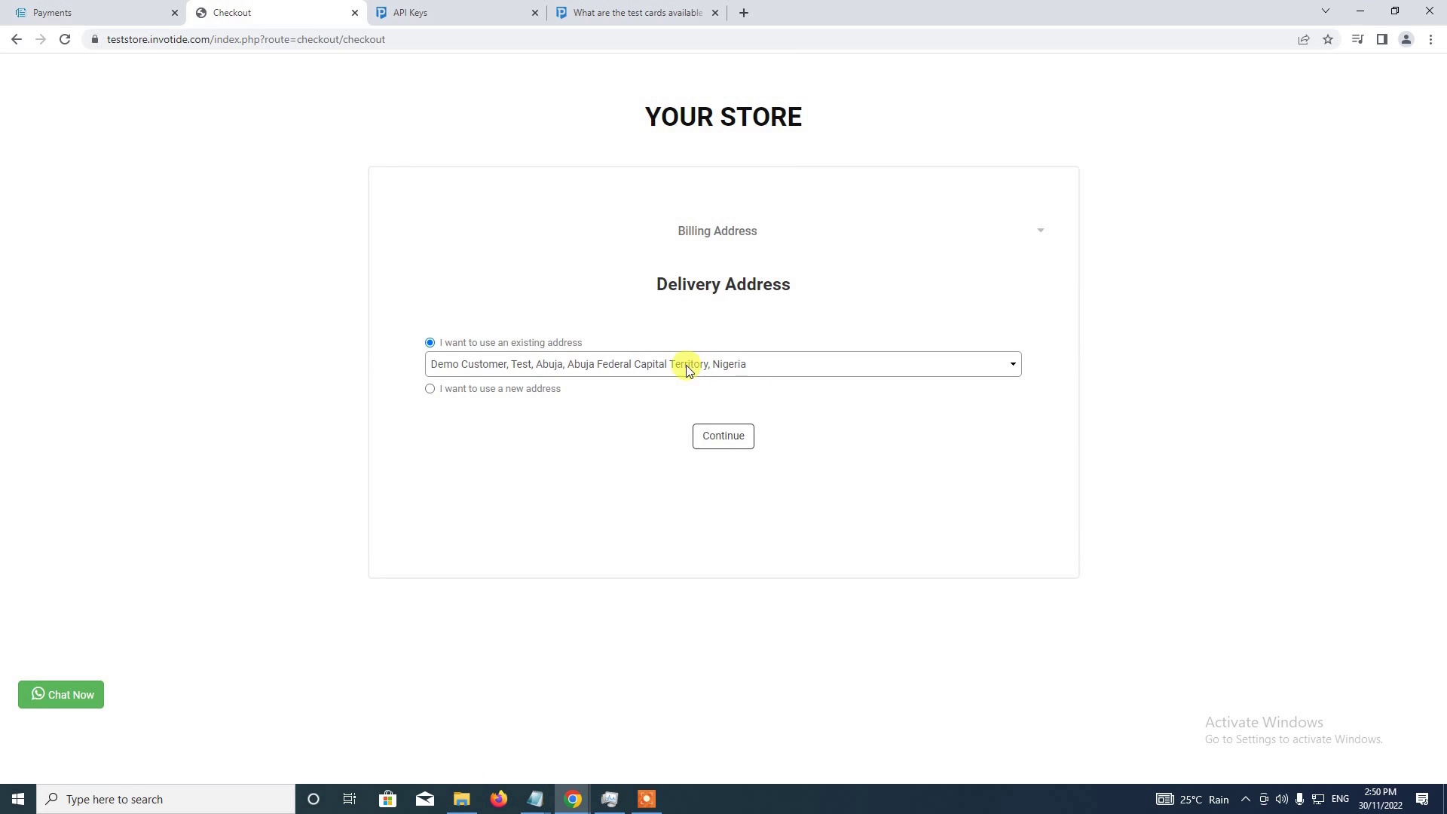
left_click(715, 435)
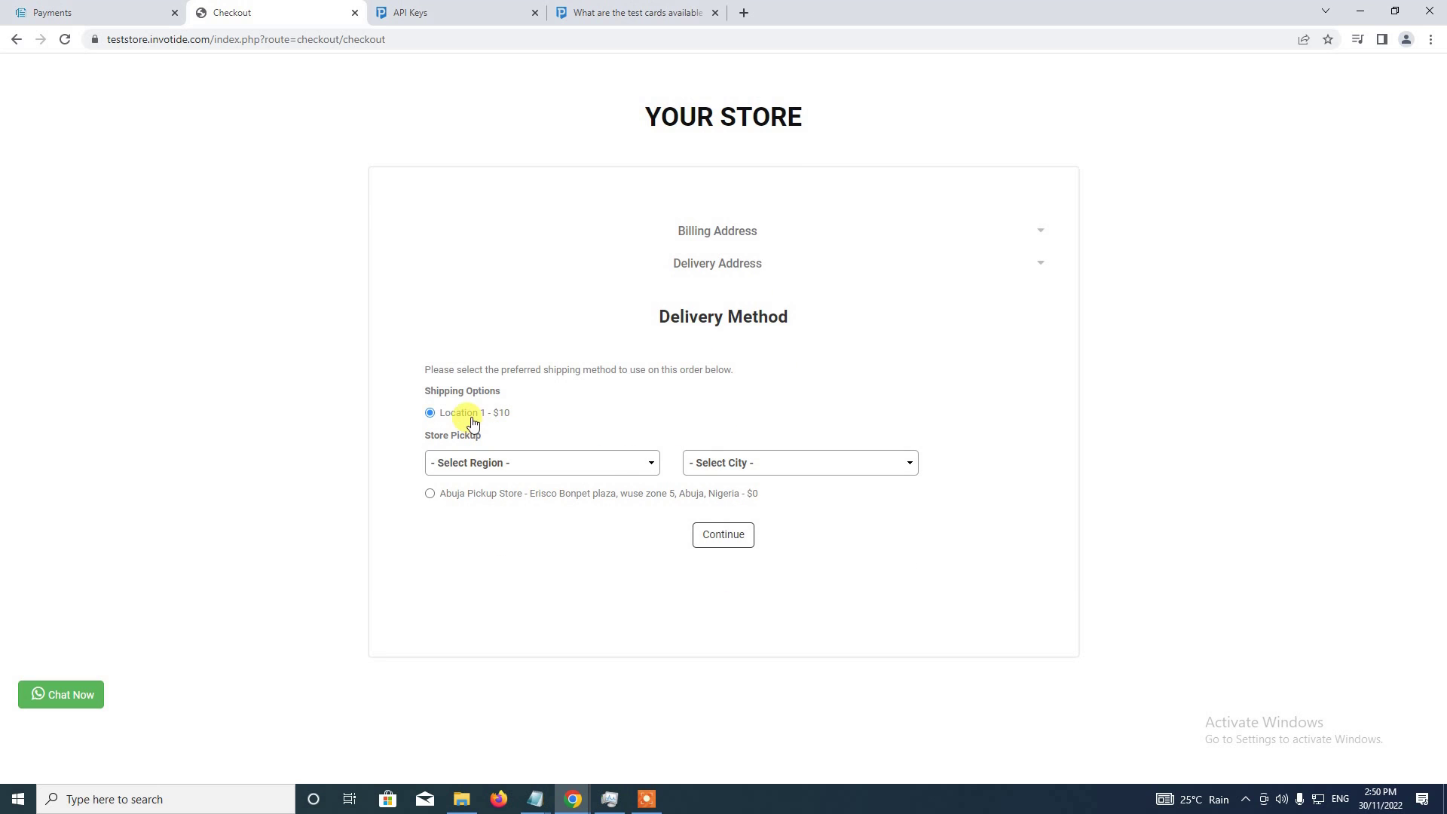
left_click(722, 533)
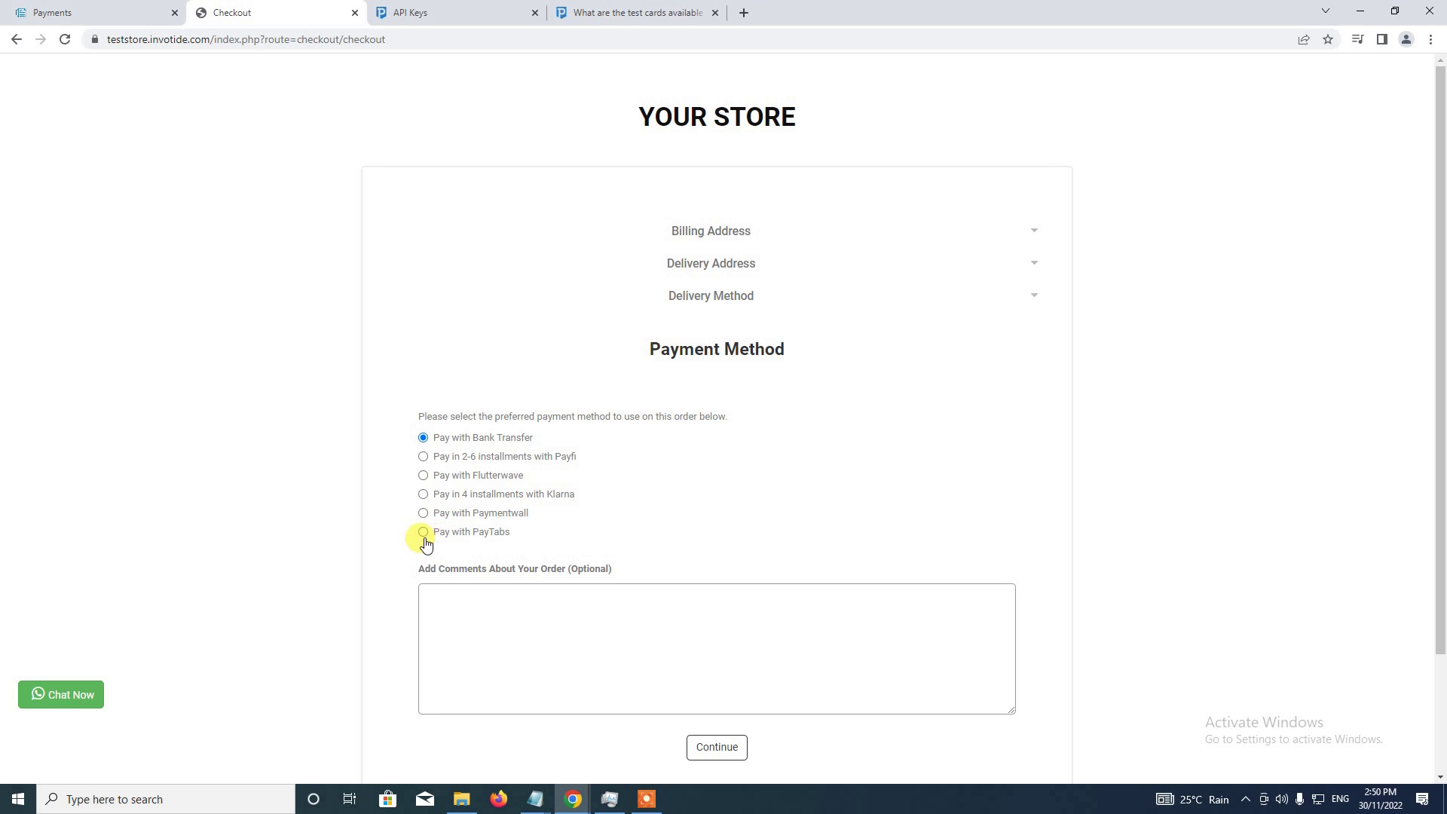
left_click(424, 531)
scroll(512, 475, "down", 2)
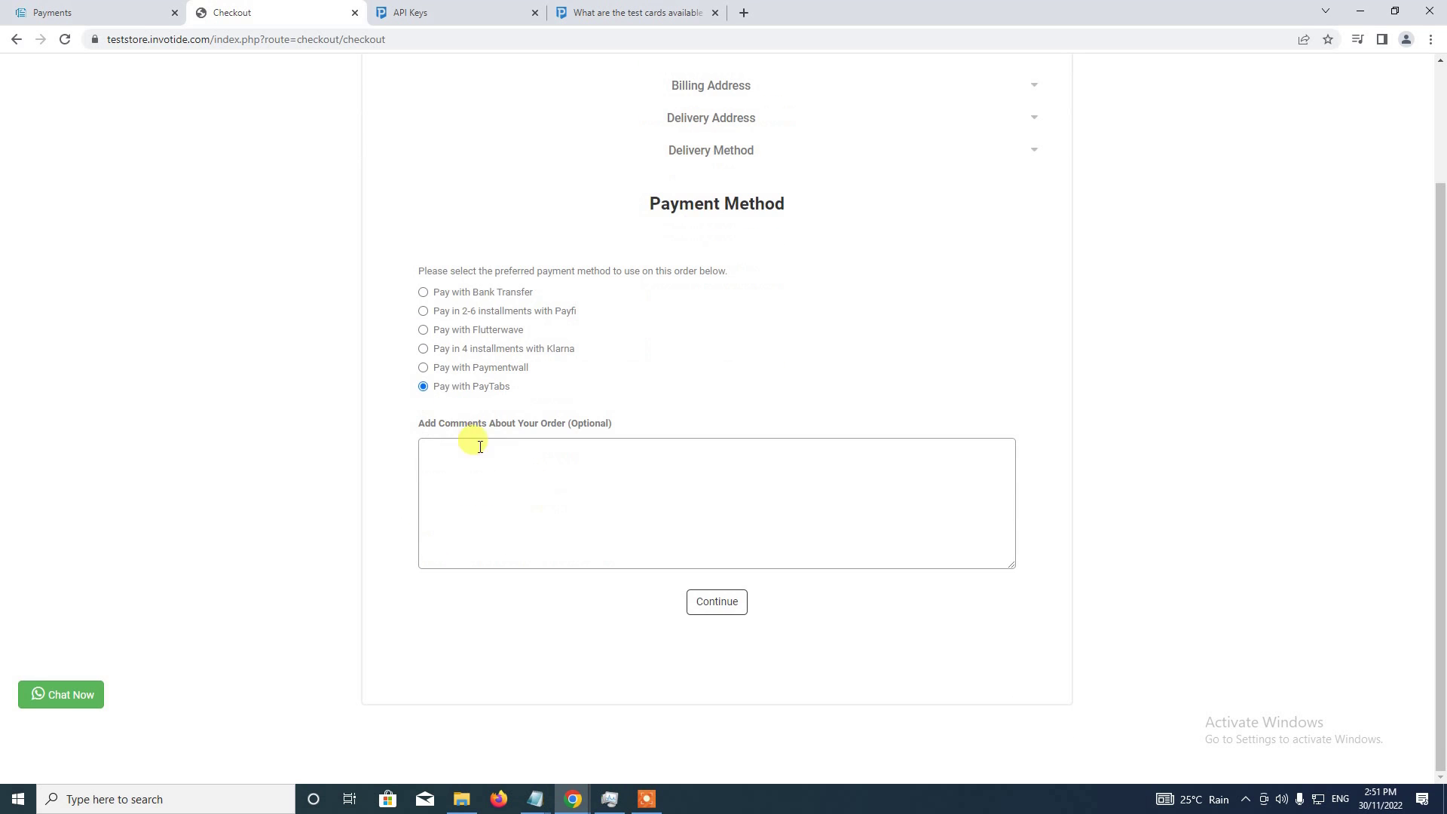
left_click(718, 605)
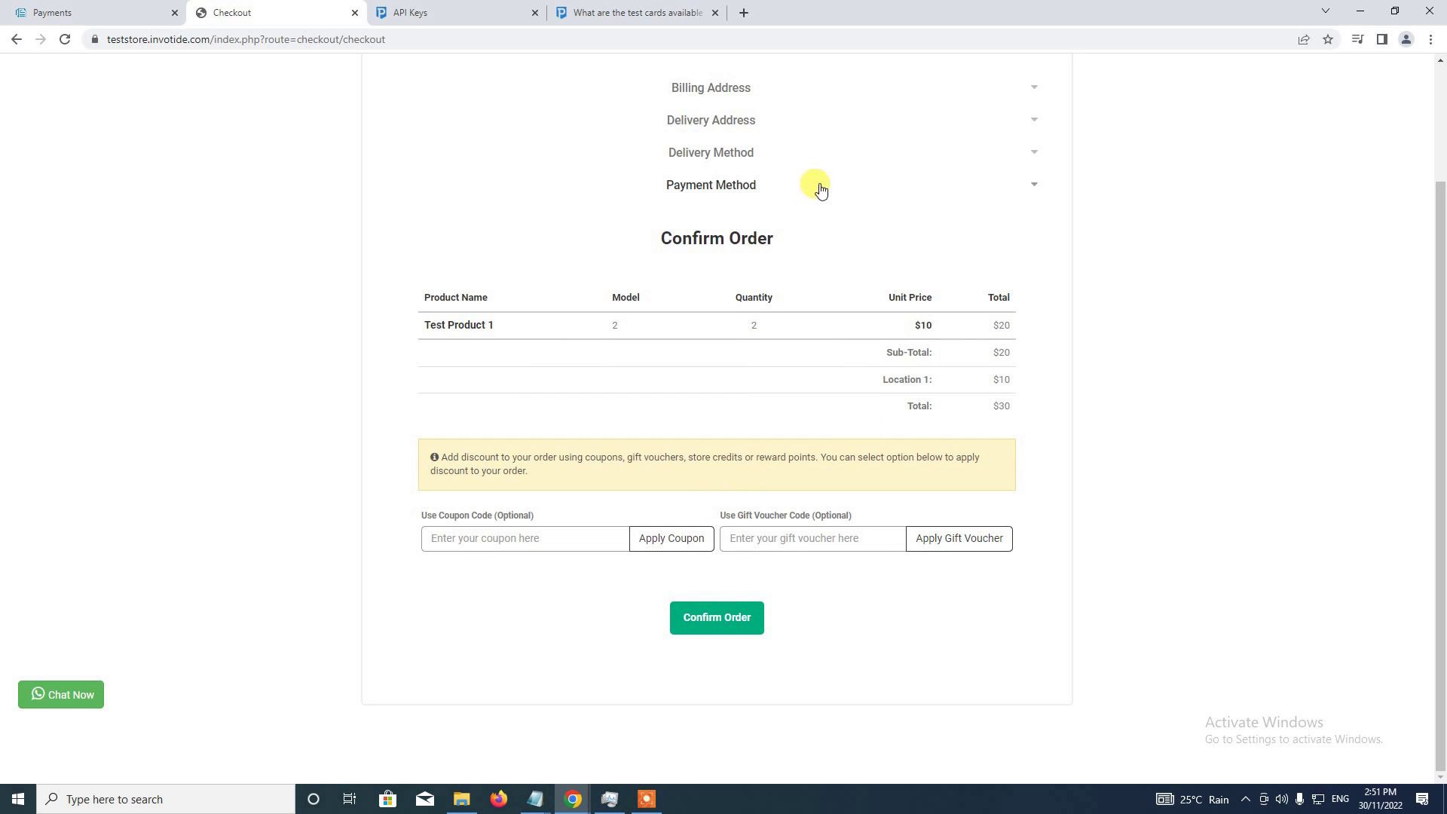
Step: Confirm the order to land on the PayTabs test-mode payment page charging USD 30.00
left_click(719, 619)
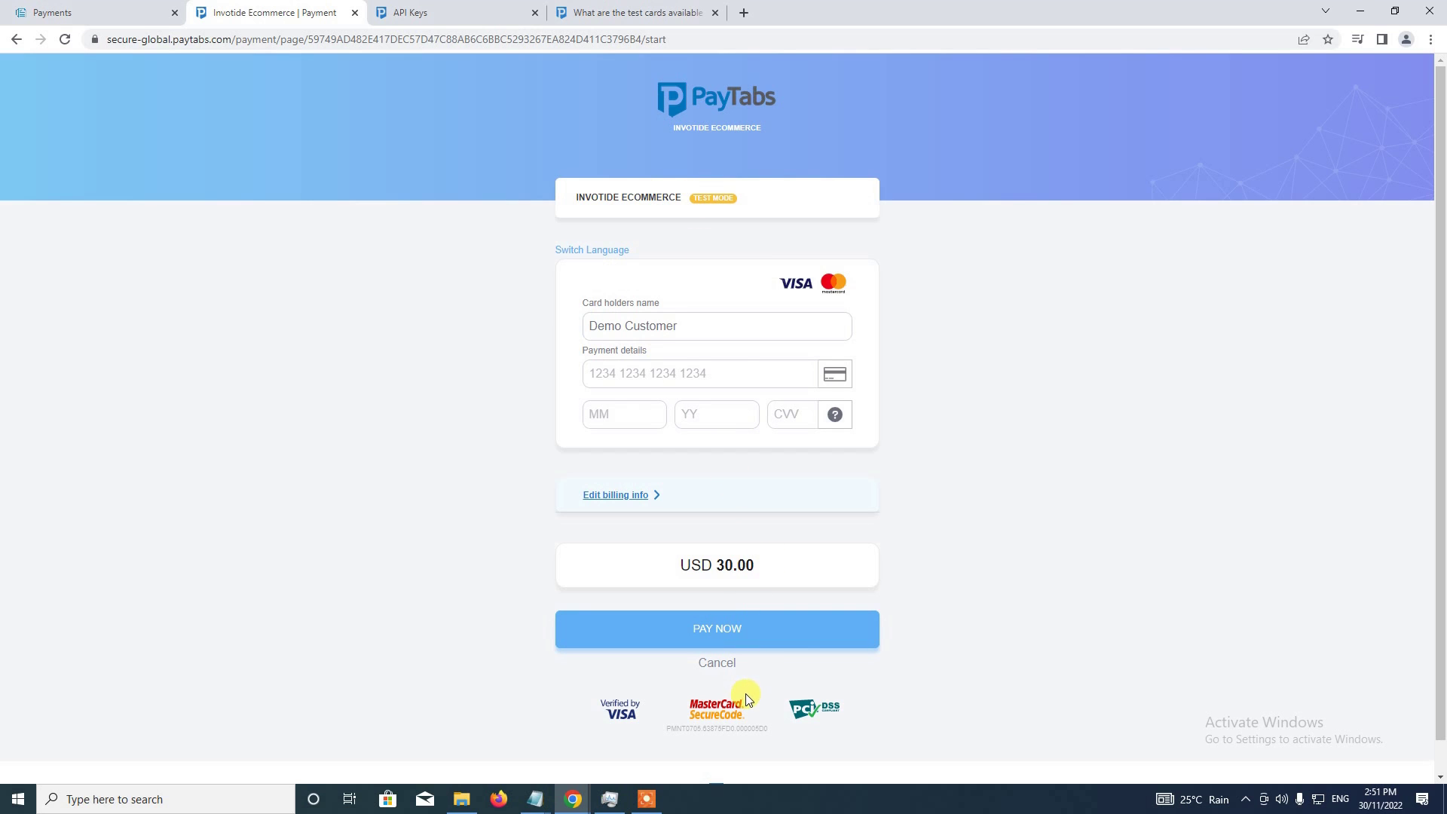
Step: Close the PayTabs tab and return to the admin Dashboard listing the $30 Incomplete order
left_click(353, 13)
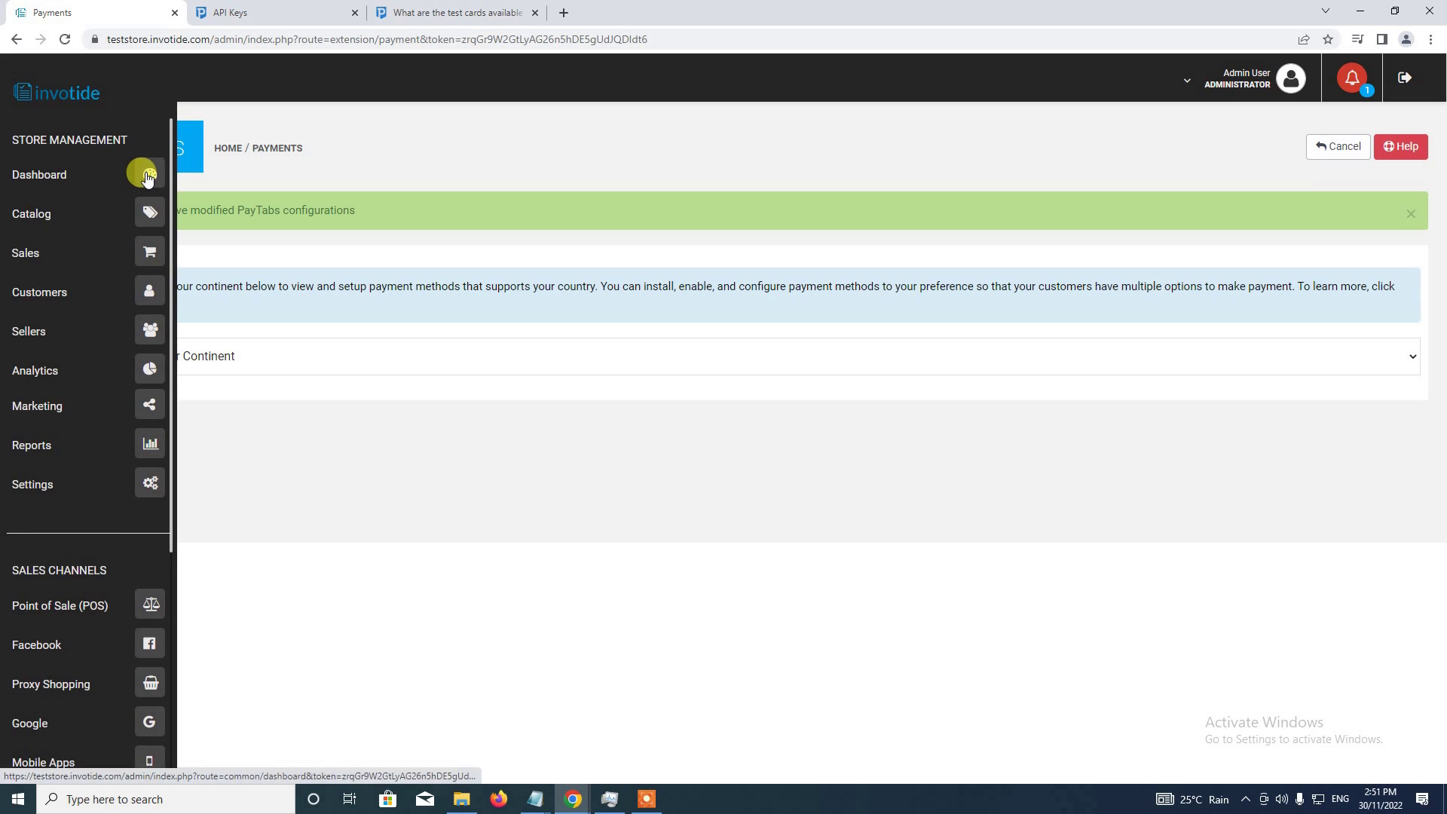
left_click(141, 173)
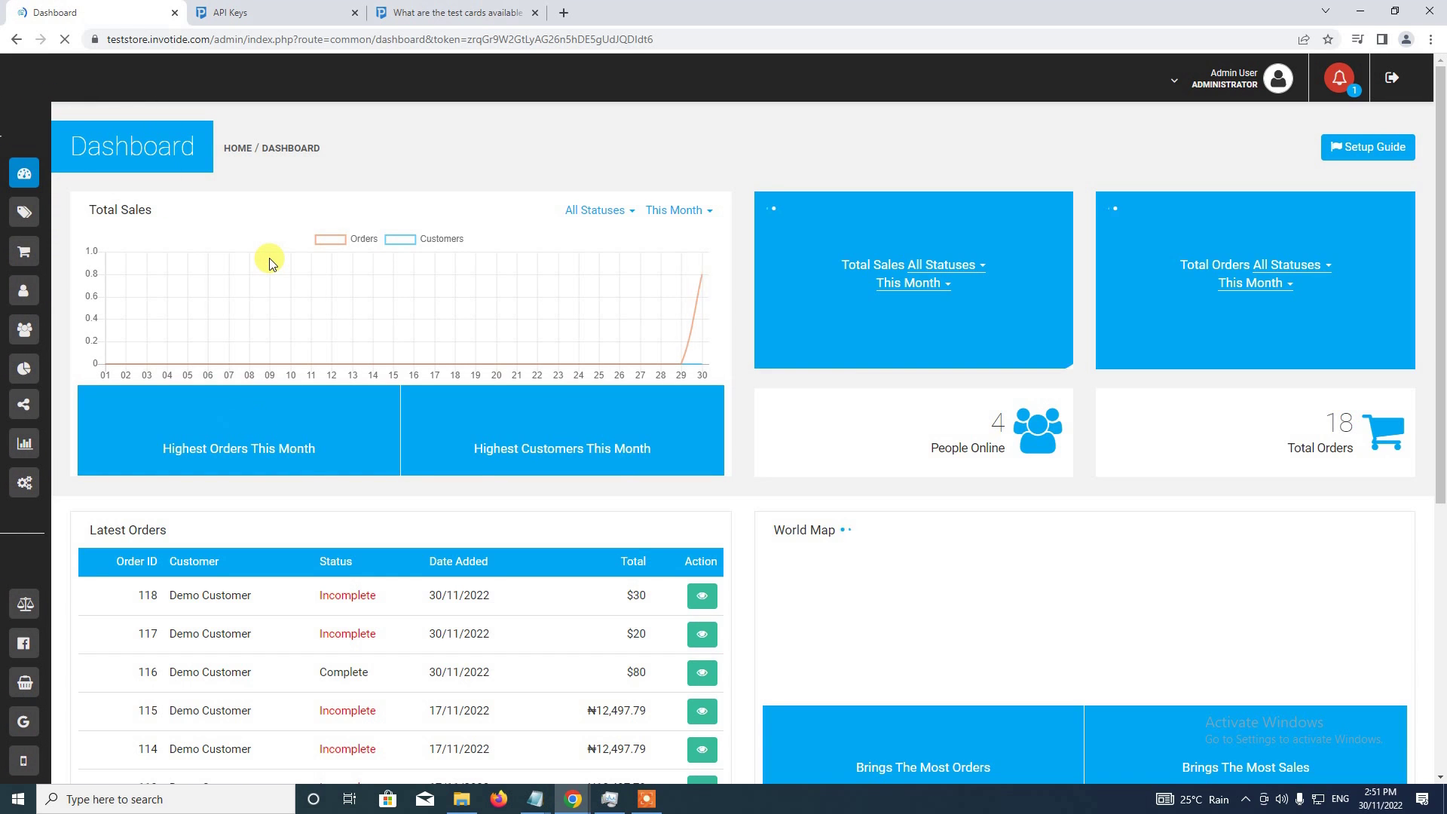